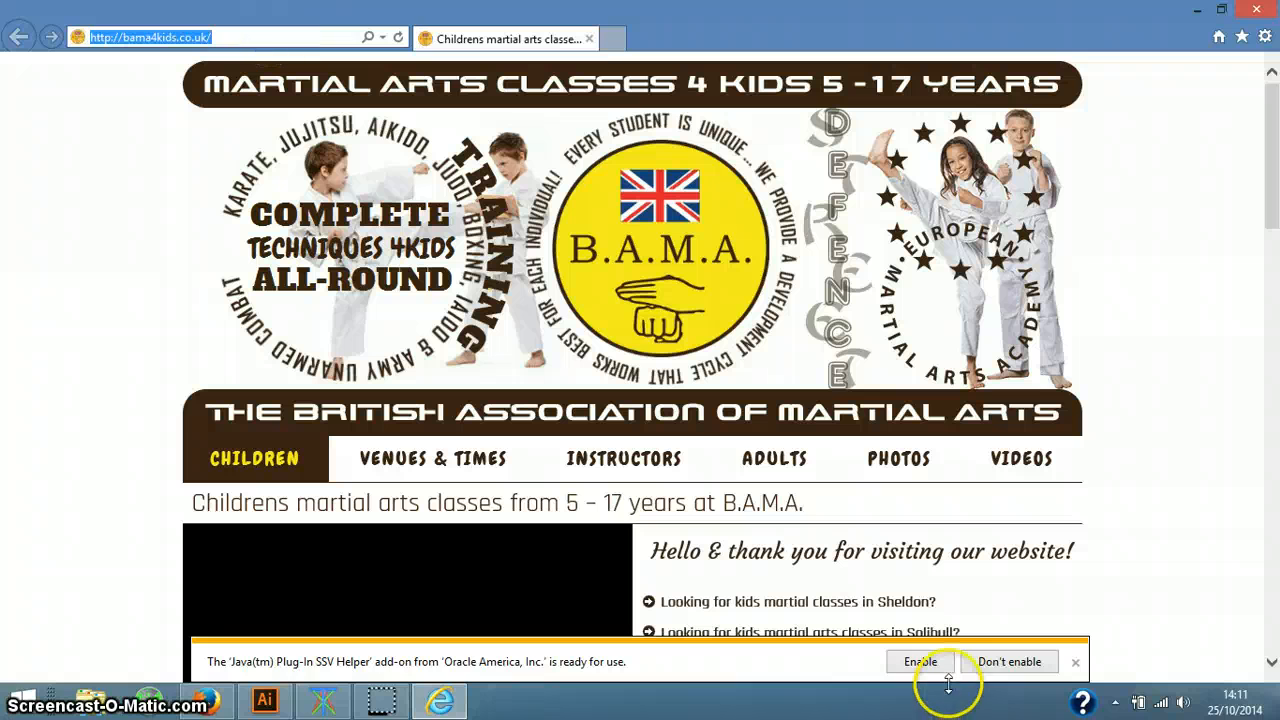
{"action": "left_click", "coordinate": [928, 662]}
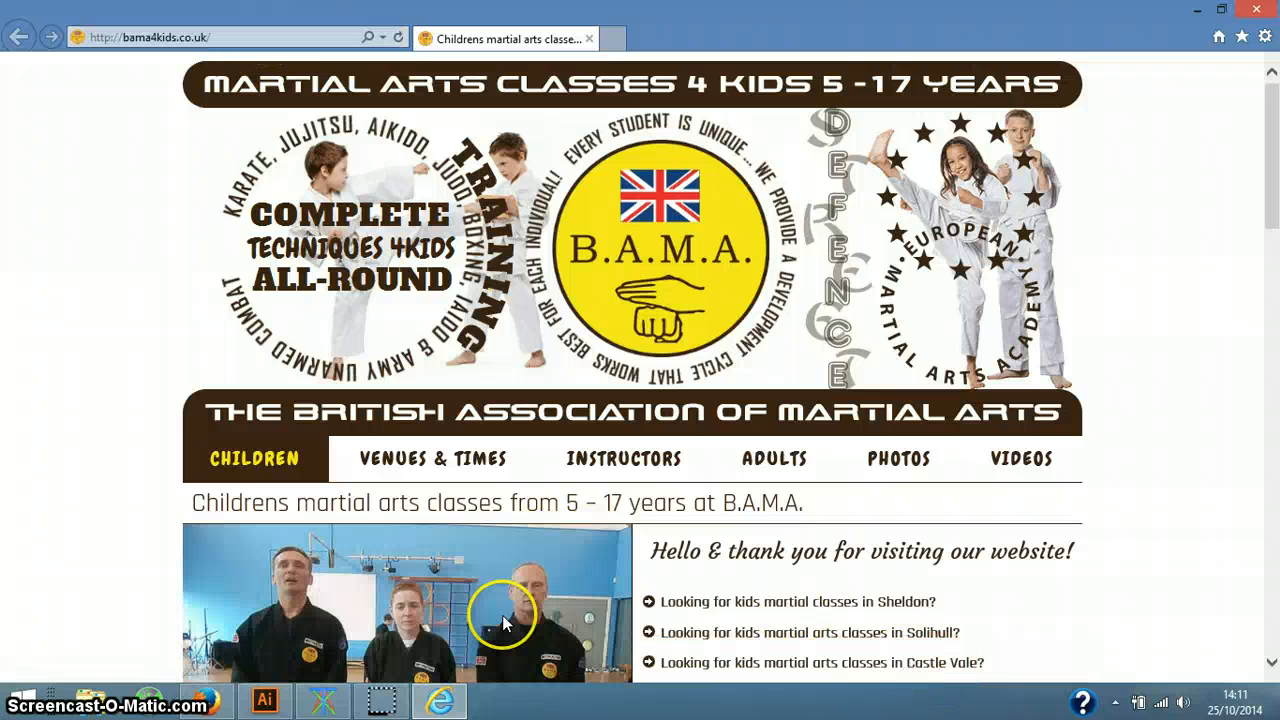
{"action": "scroll", "coordinate": [500, 608], "scroll_direction": "down", "scroll_amount": 1}
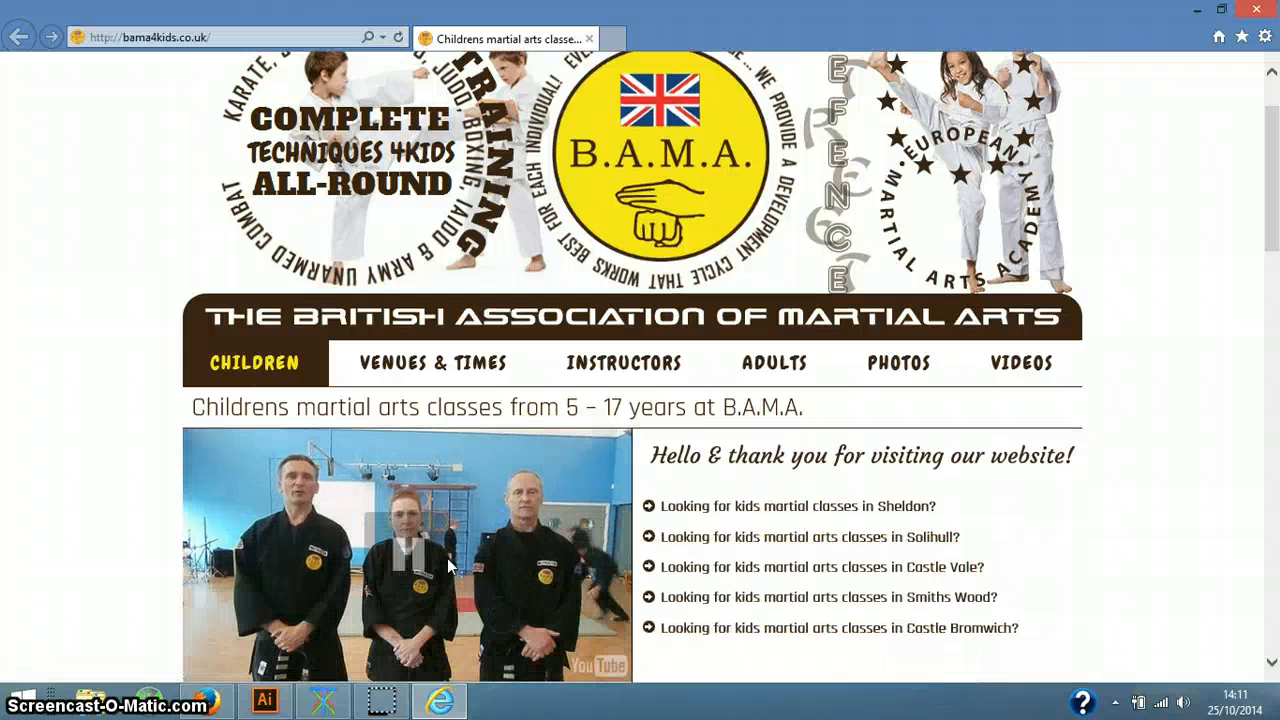
{"action": "left_click", "coordinate": [270, 36]}
{"action": "left_click", "coordinate": [270, 36]}
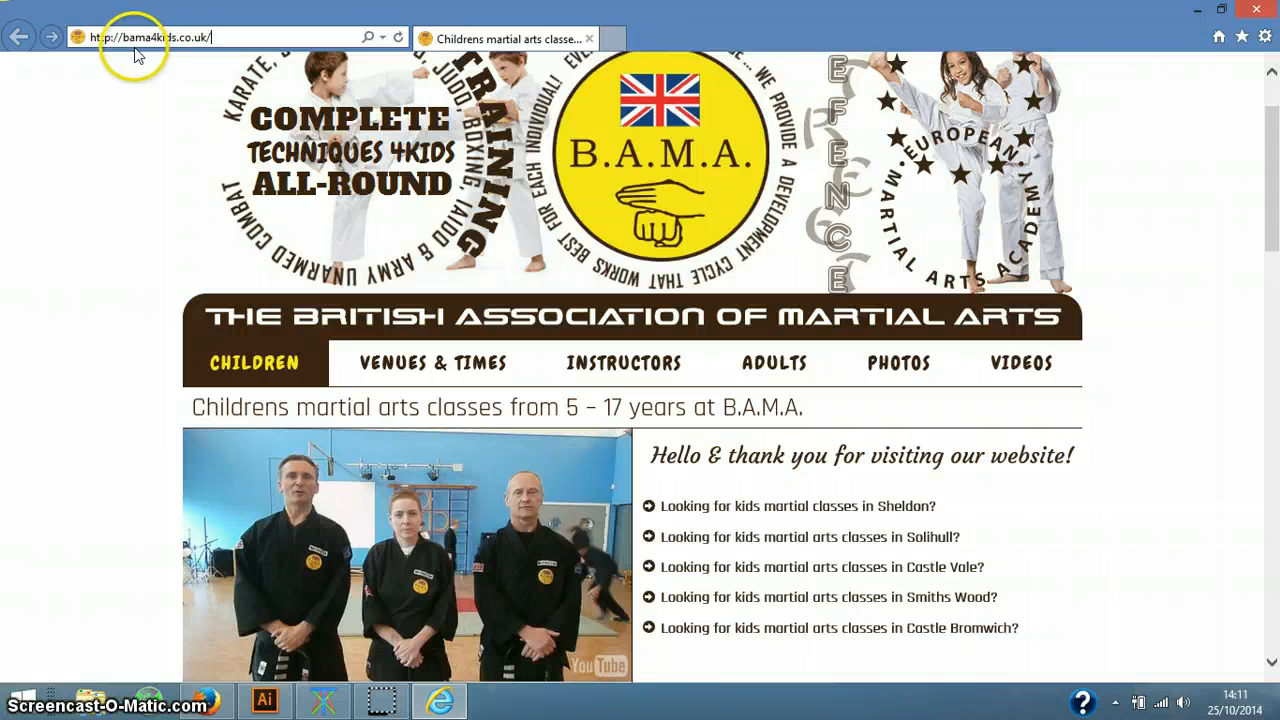
{"action": "left_click_drag", "start_coordinate": [127, 37], "coordinate": [225, 36]}
{"action": "left_click", "coordinate": [229, 36]}
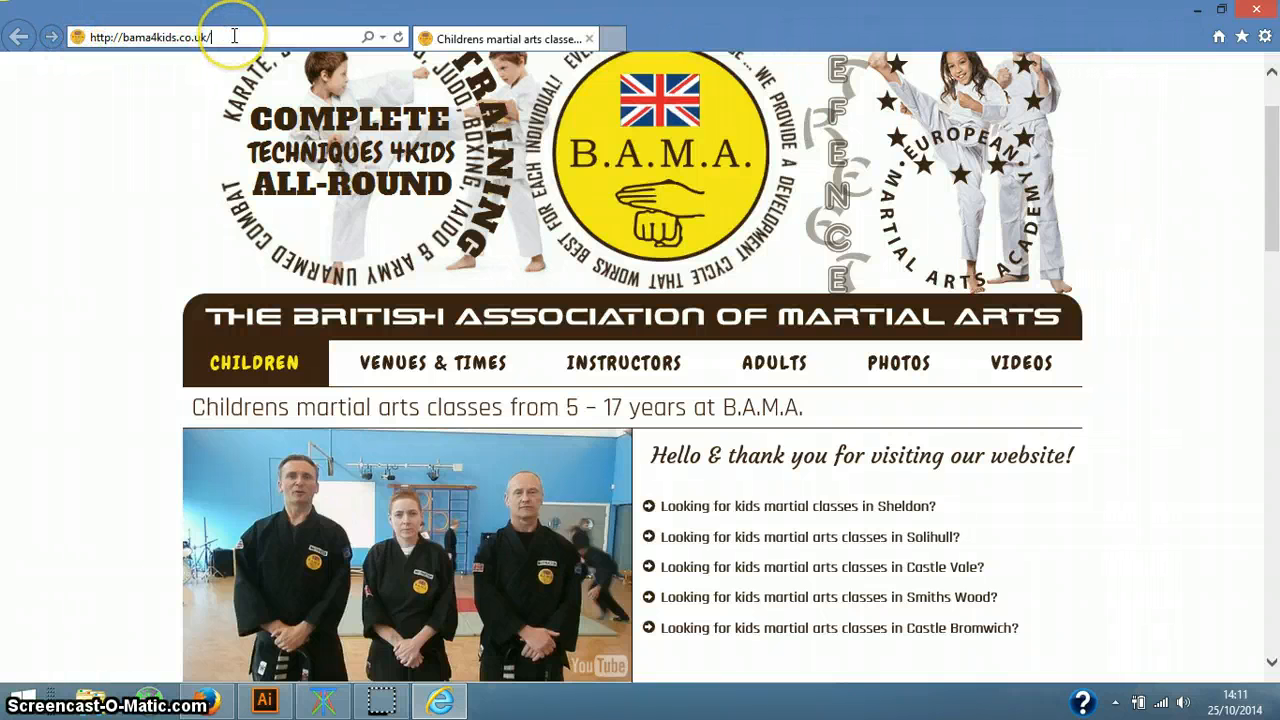
{"action": "type", "text": "wp"}
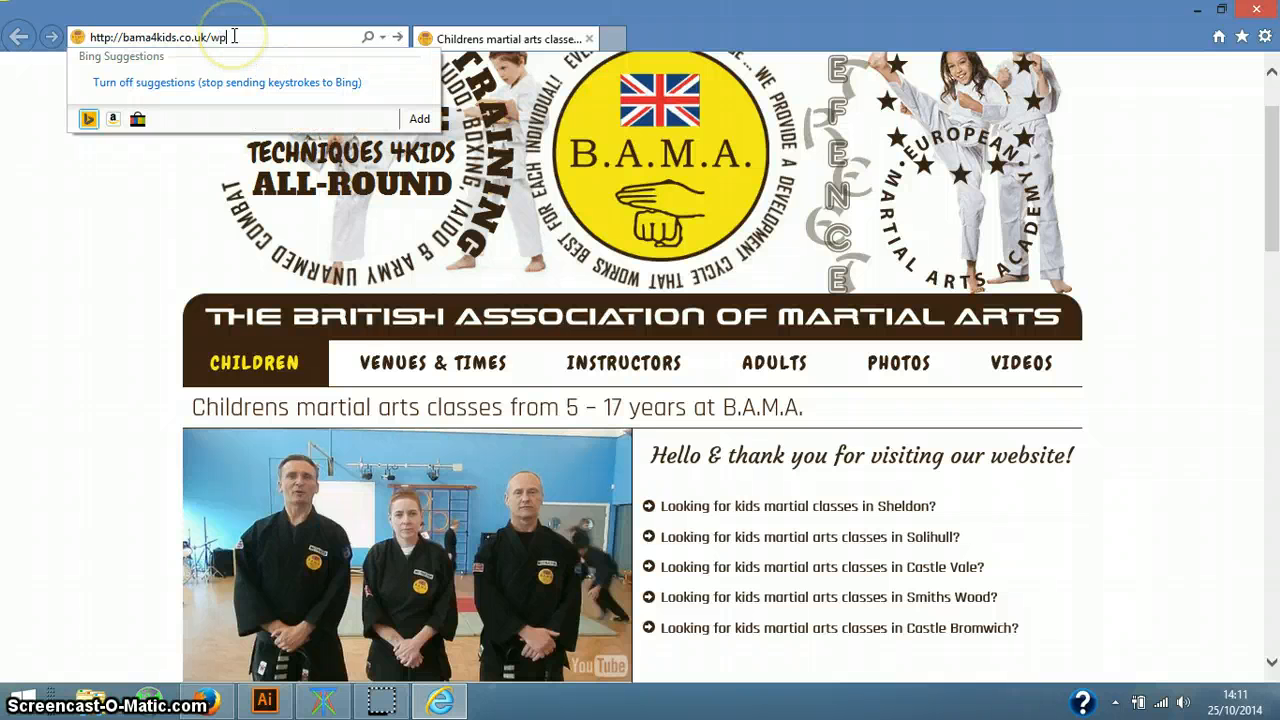
{"action": "type", "text": "-admin"}
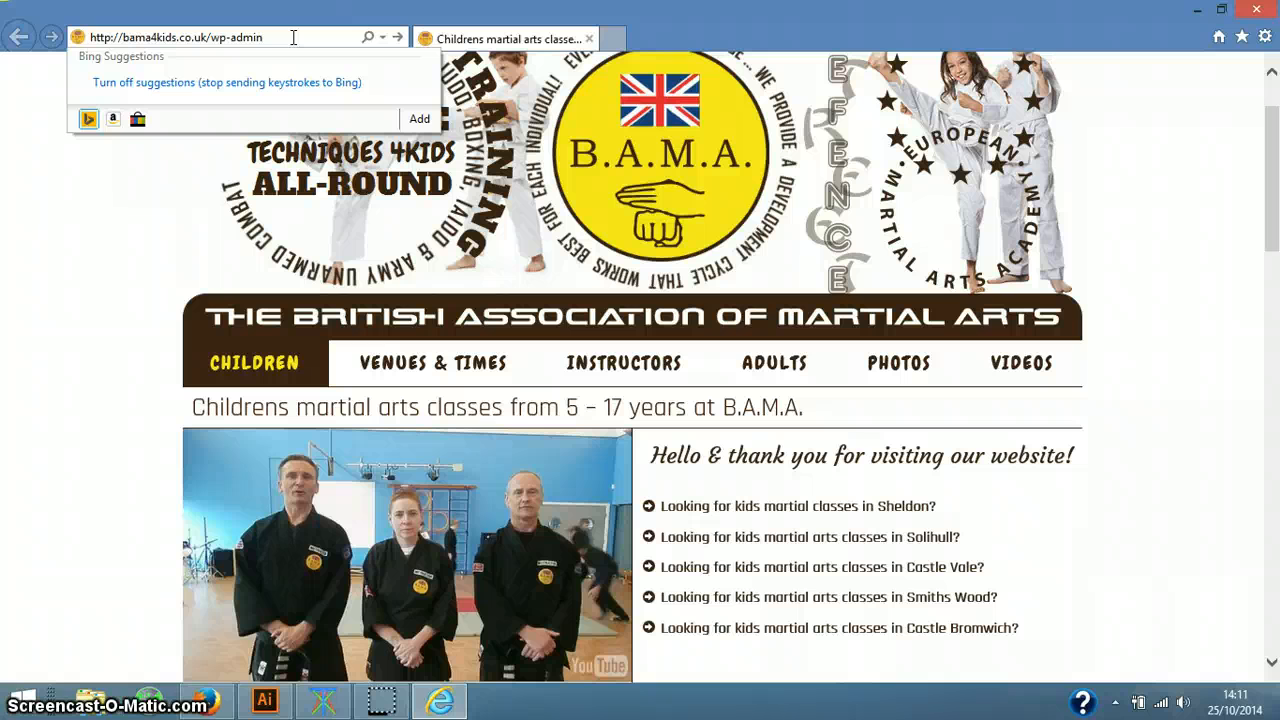
{"action": "key", "text": "Return"}
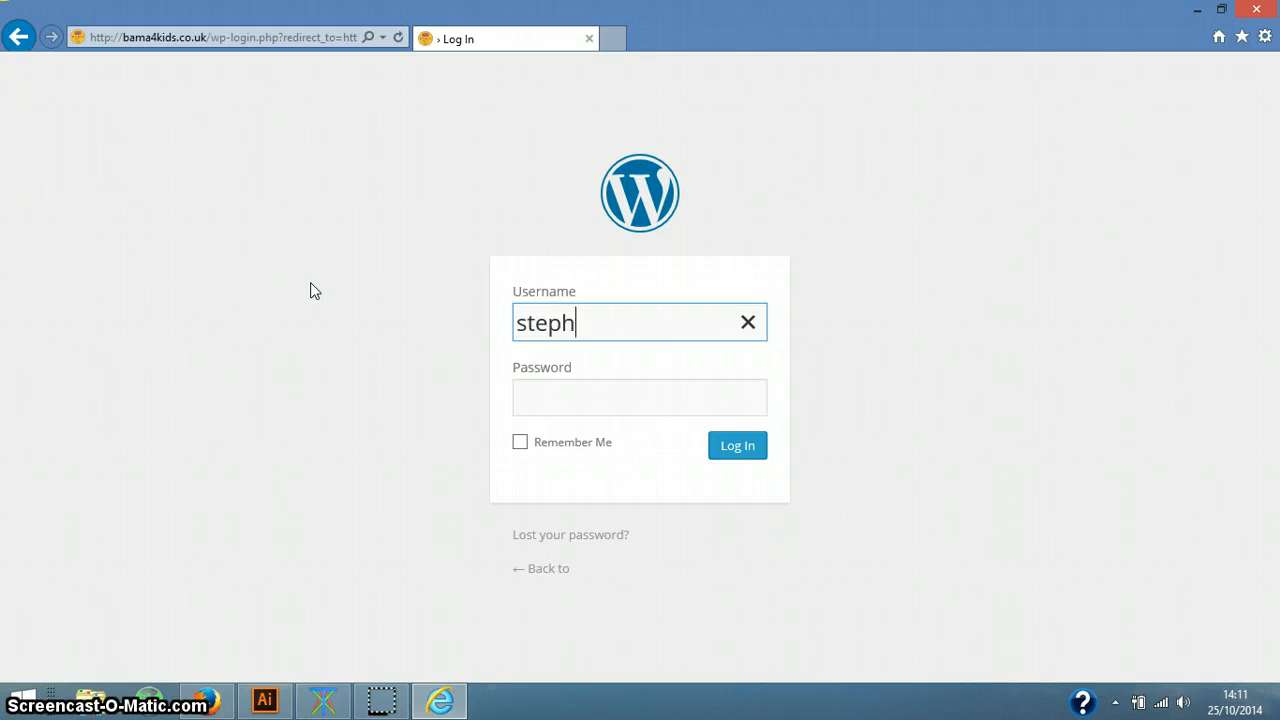
Log in to the site with the username and account password, and decline SimplePass's offer to remember the password
{"action": "left_click", "coordinate": [654, 400]}
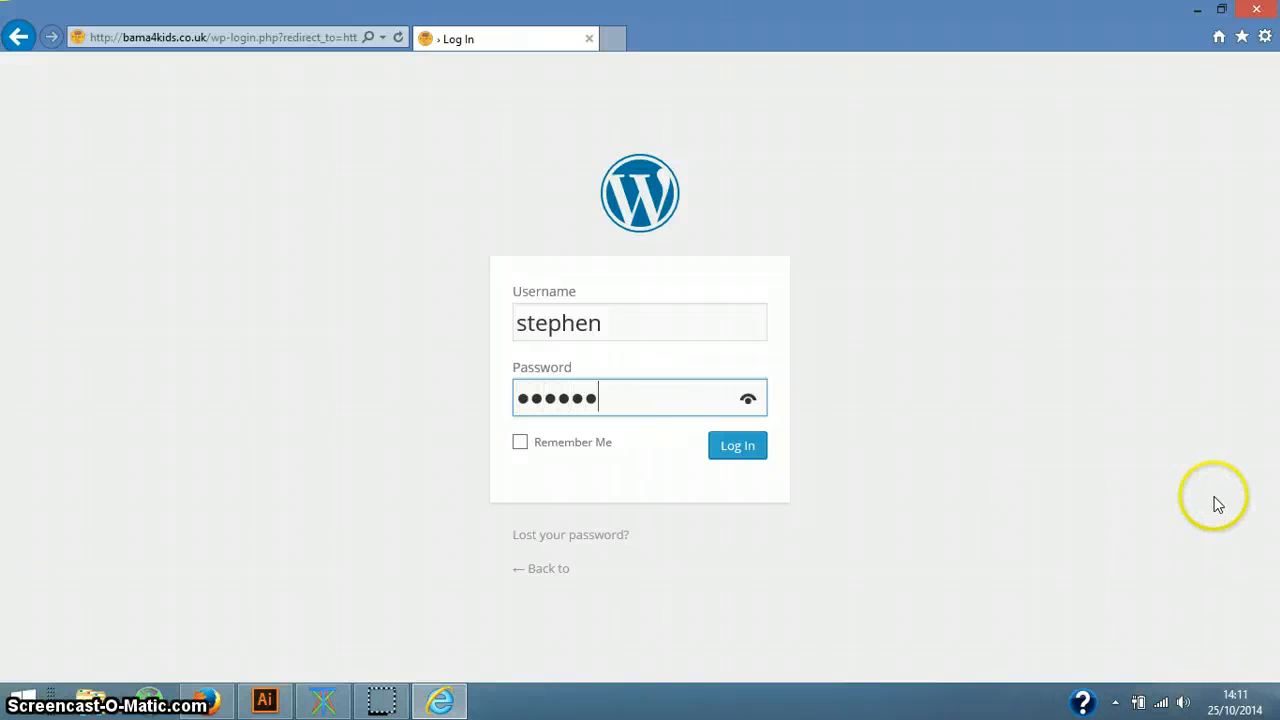
{"action": "left_click", "coordinate": [733, 450]}
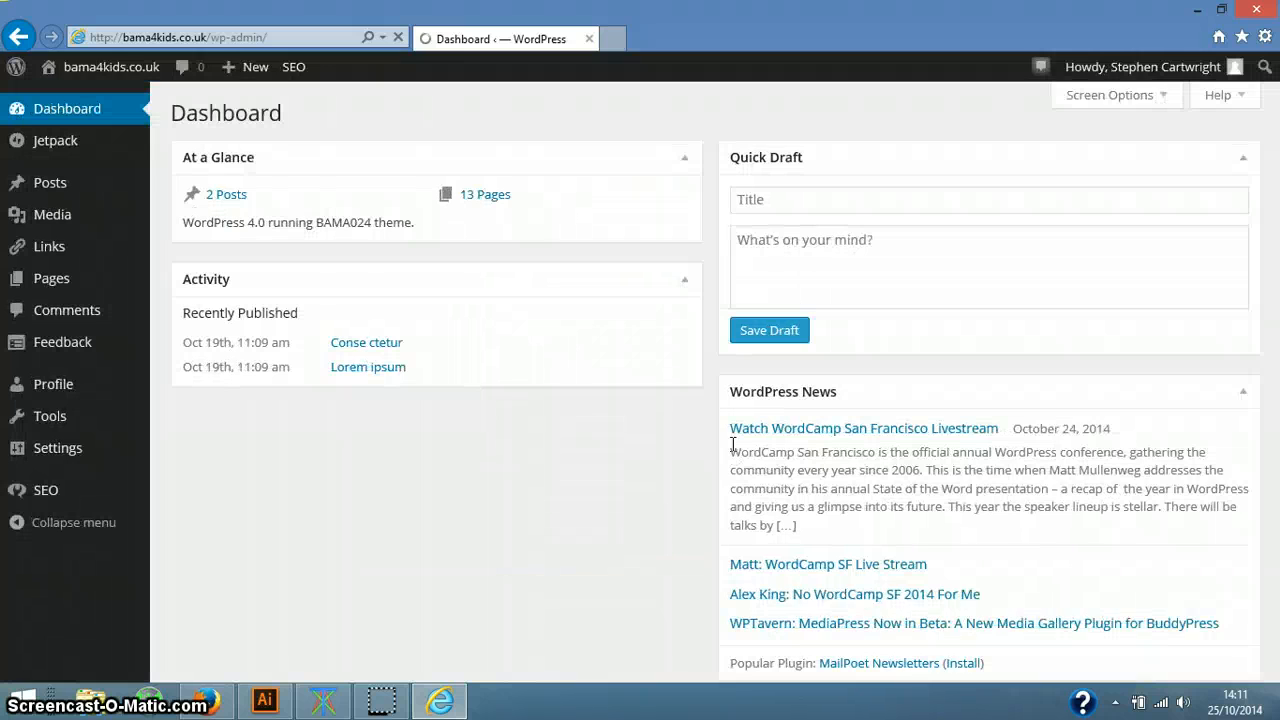
{"action": "left_click", "coordinate": [669, 458]}
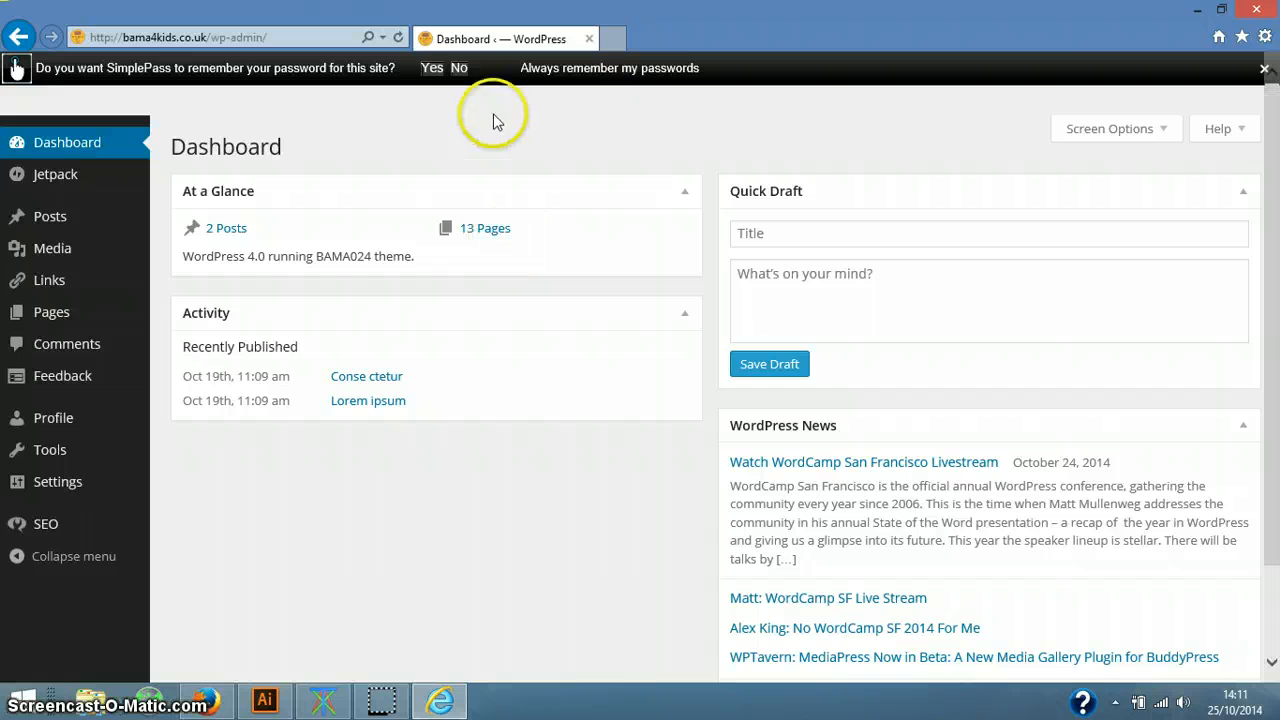
{"action": "left_click", "coordinate": [456, 68]}
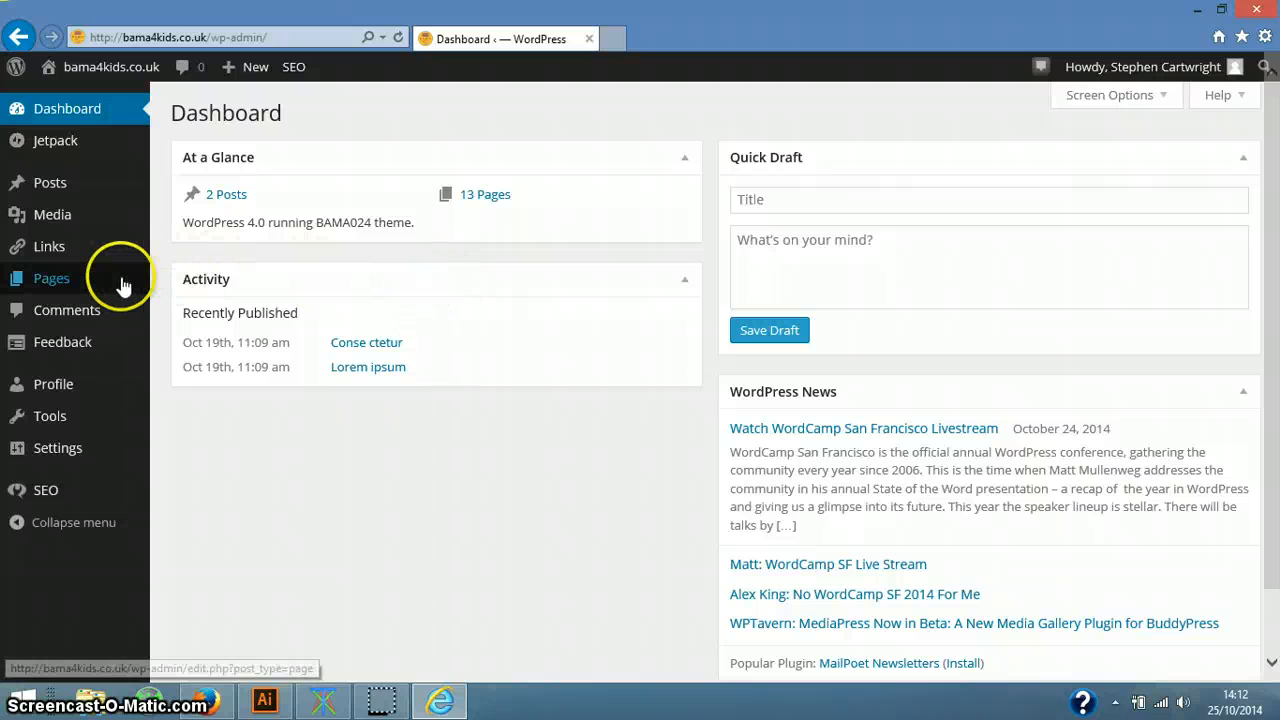
Open the page "Childrens martial arts classes from 5 – 17 years at B.A.M.A." for editing from the list of all pages
{"action": "mouse_move", "coordinate": [112, 286]}
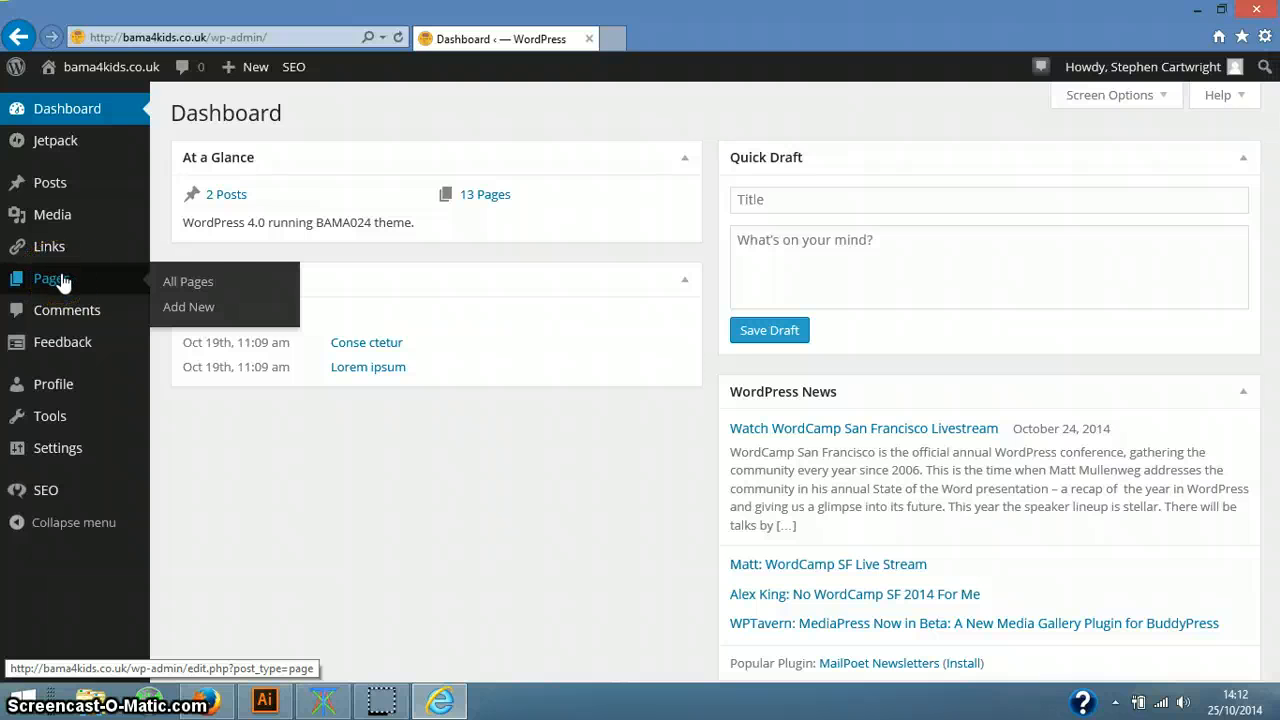
{"action": "left_click", "coordinate": [182, 281]}
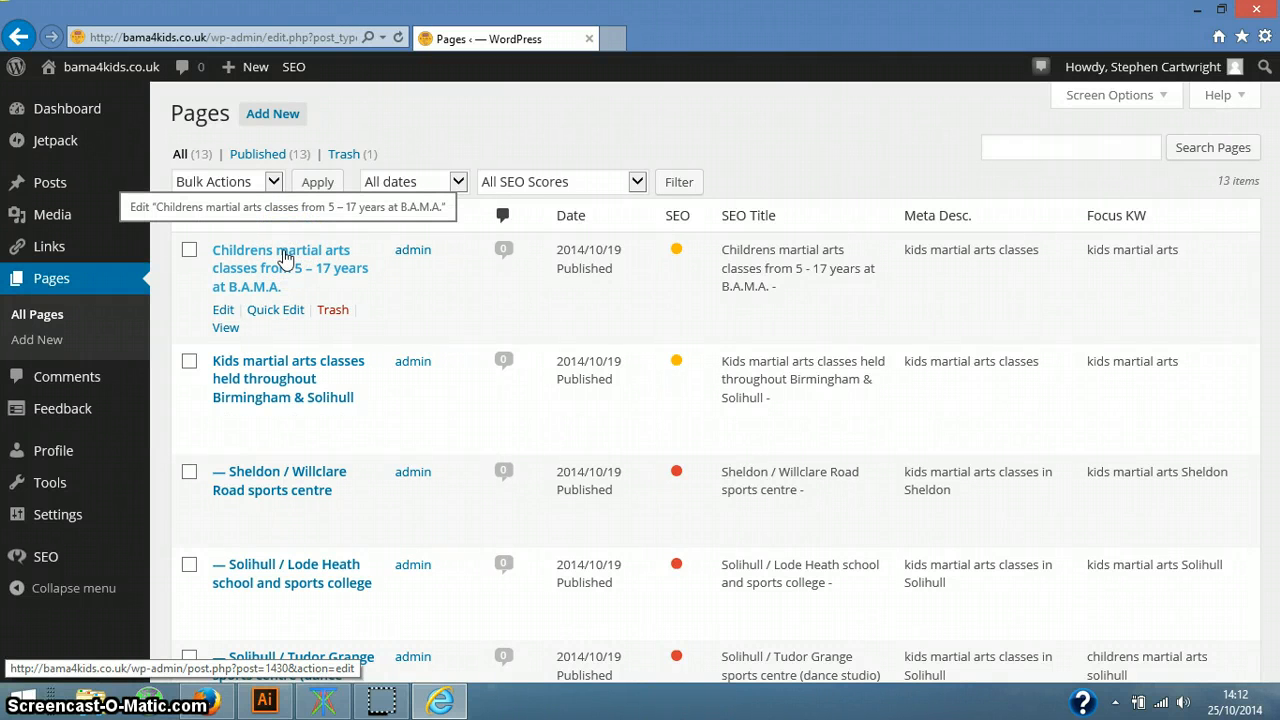
{"action": "left_click", "coordinate": [296, 258]}
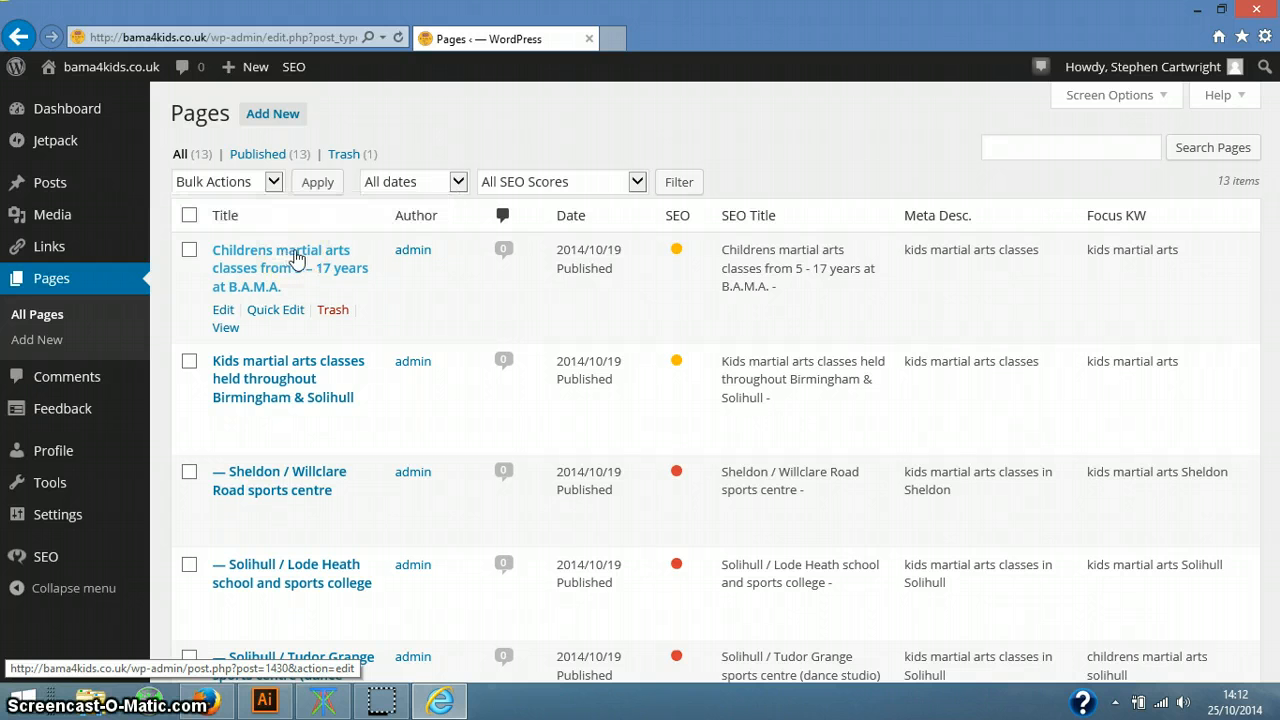
{"action": "left_click", "coordinate": [296, 258]}
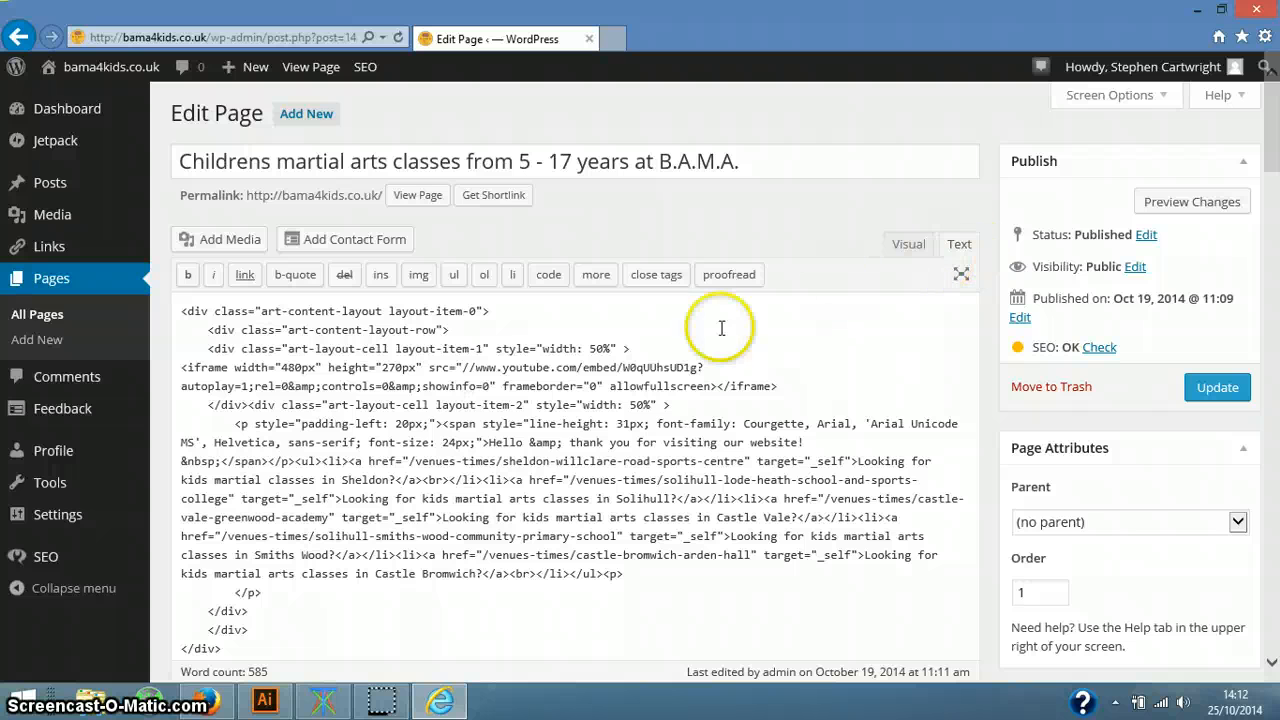
Look through the page's HTML code and switch the content editor to Visual mode
{"action": "scroll", "coordinate": [337, 435], "scroll_direction": "down", "scroll_amount": 2}
{"action": "scroll", "coordinate": [337, 435], "scroll_direction": "down", "scroll_amount": 7}
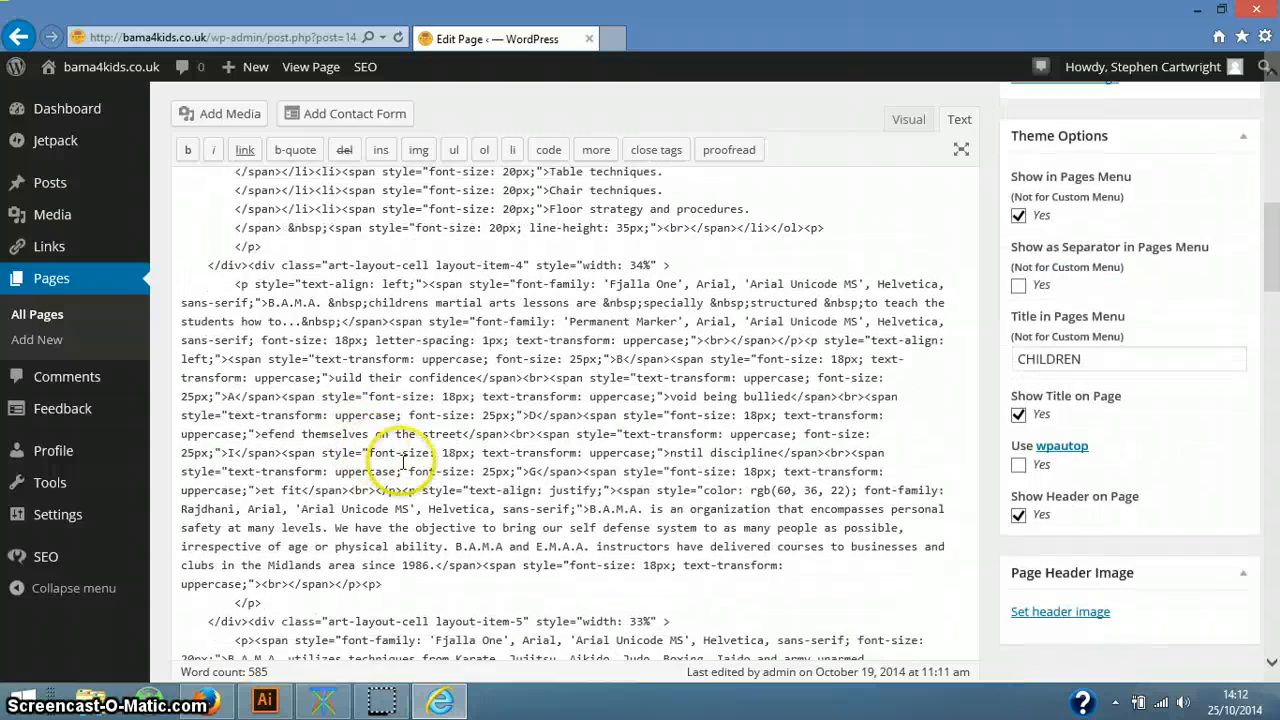
{"action": "scroll", "coordinate": [368, 447], "scroll_direction": "up", "scroll_amount": 9}
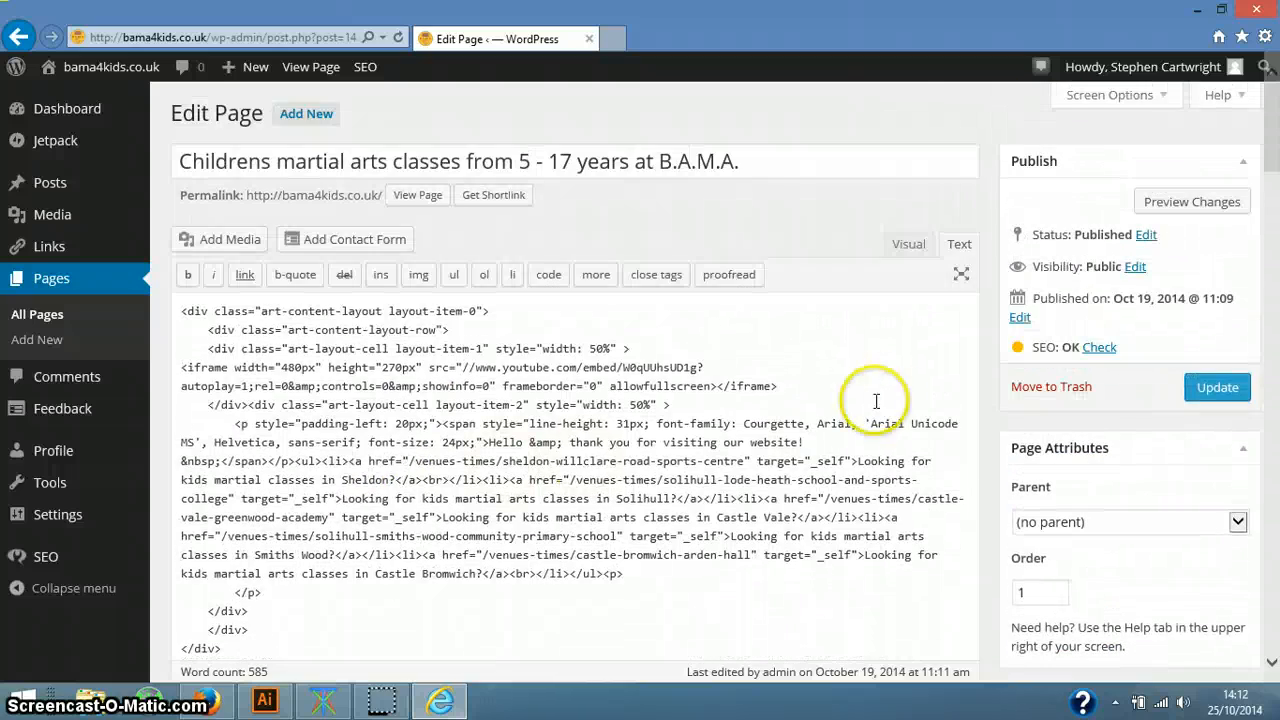
{"action": "left_click", "coordinate": [904, 251]}
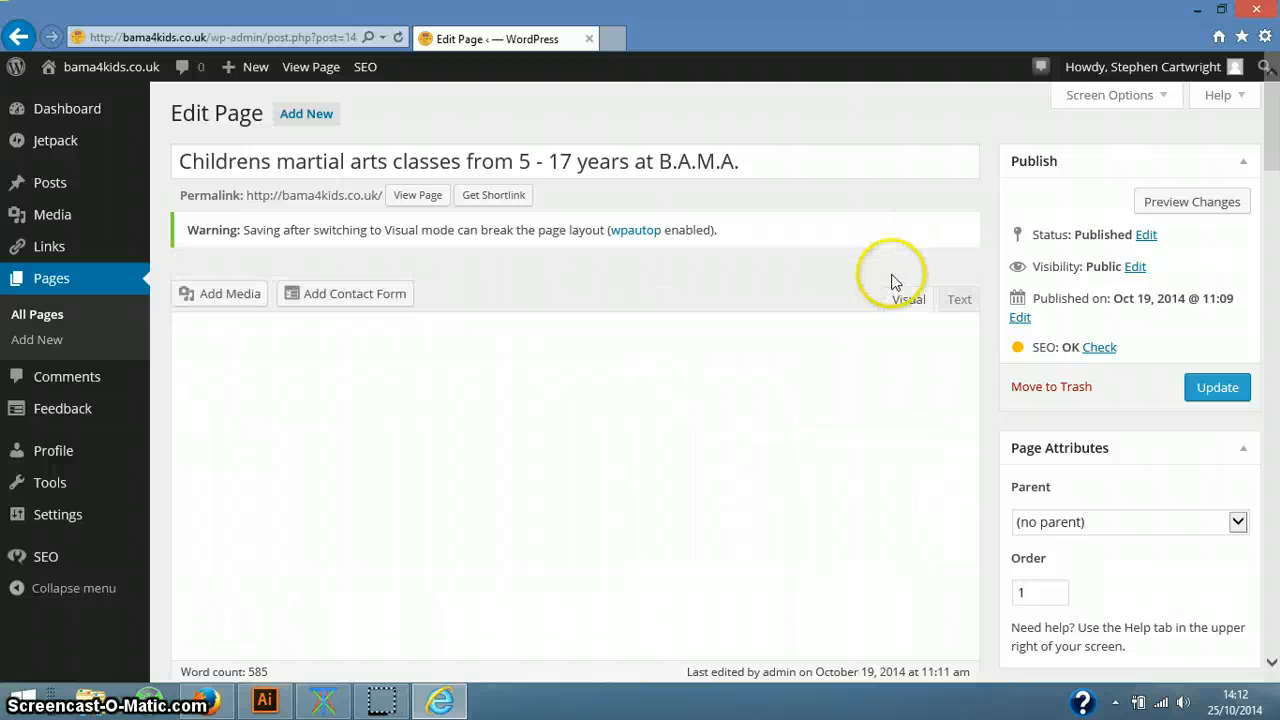
{"action": "left_click", "coordinate": [897, 305]}
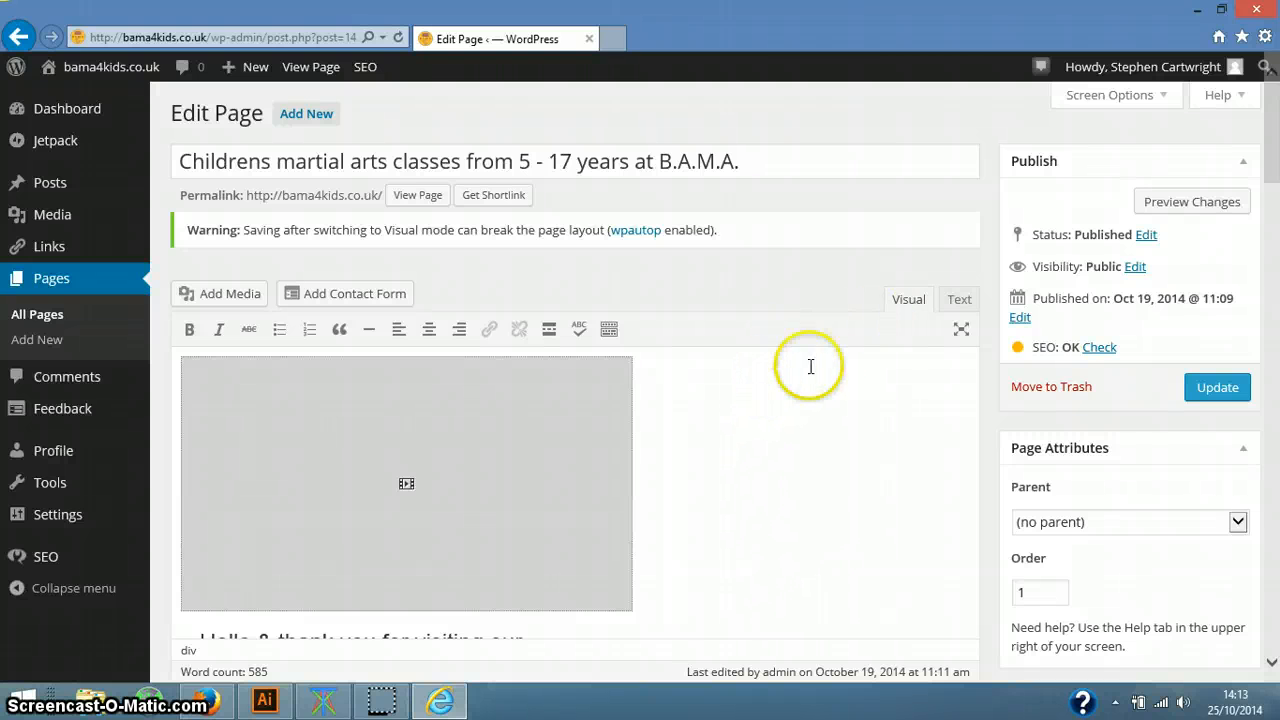
Change the first item of the junior syllabus list to read "Wrist locks, arm locks, leg locks & more."
{"action": "scroll", "coordinate": [764, 404], "scroll_direction": "down", "scroll_amount": 5}
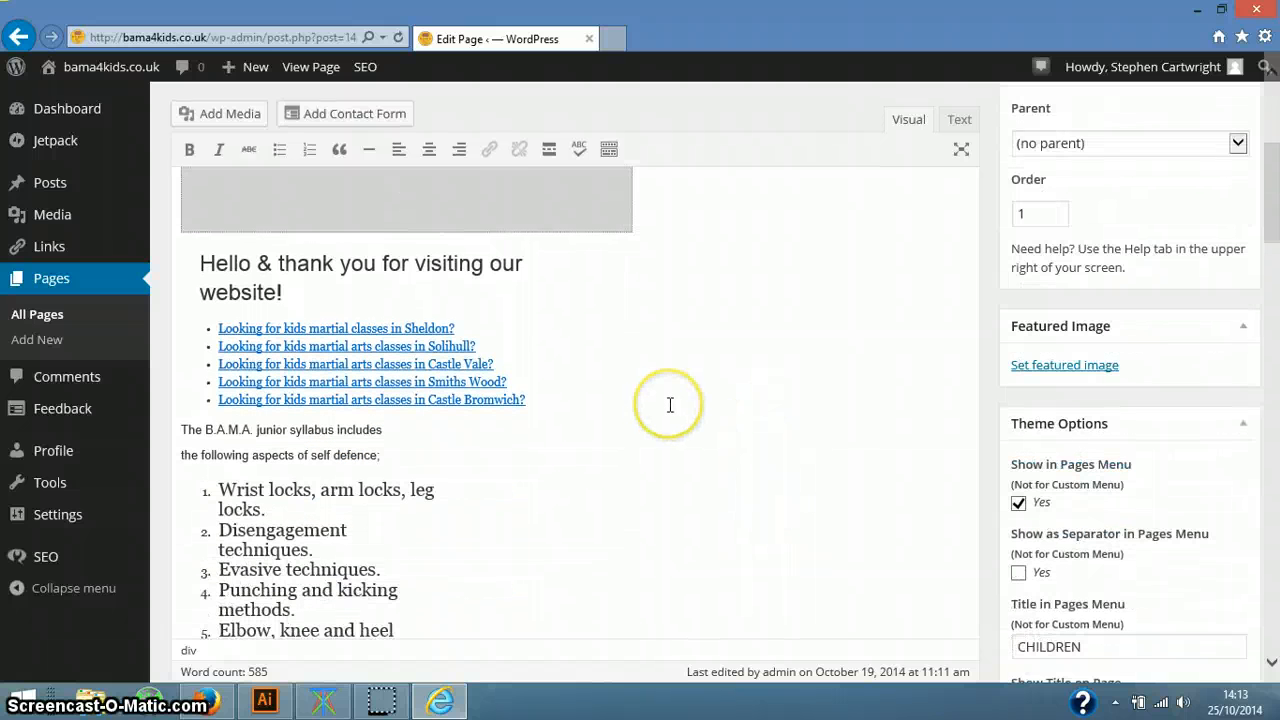
{"action": "scroll", "coordinate": [668, 402], "scroll_direction": "down", "scroll_amount": 1}
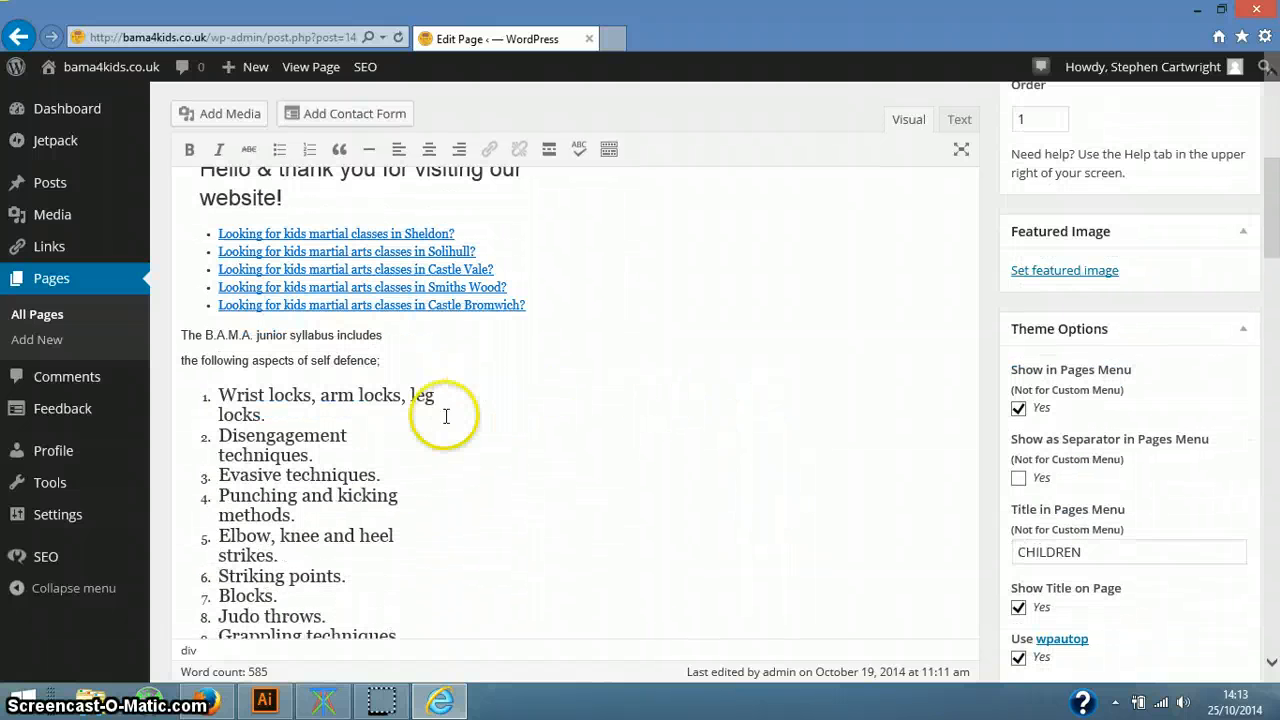
{"action": "left_click", "coordinate": [262, 414]}
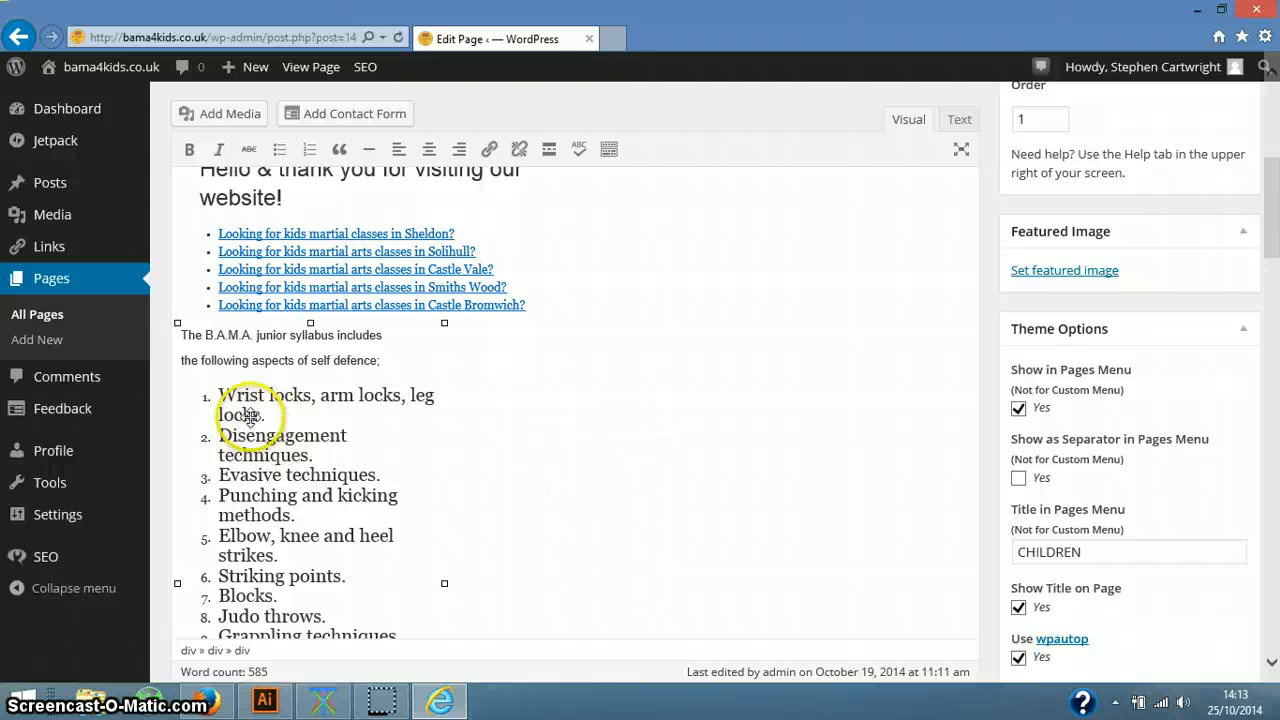
{"action": "left_click", "coordinate": [279, 419]}
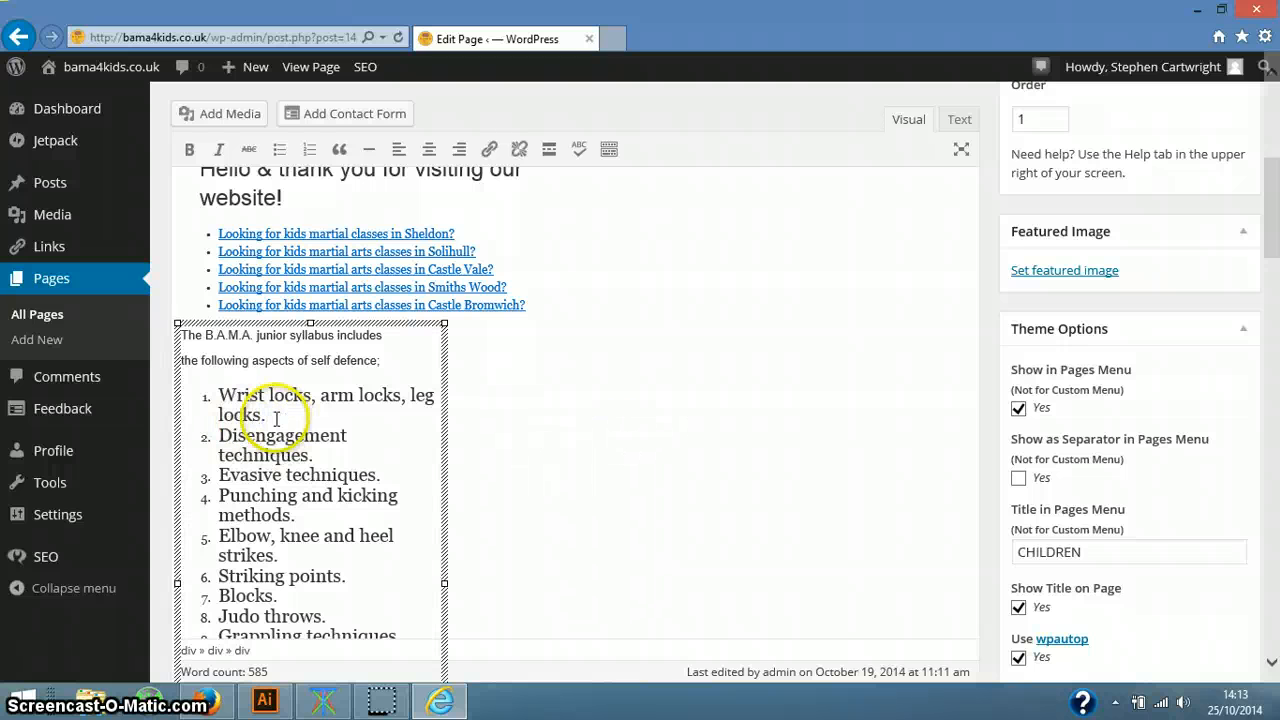
{"action": "left_click", "coordinate": [260, 417]}
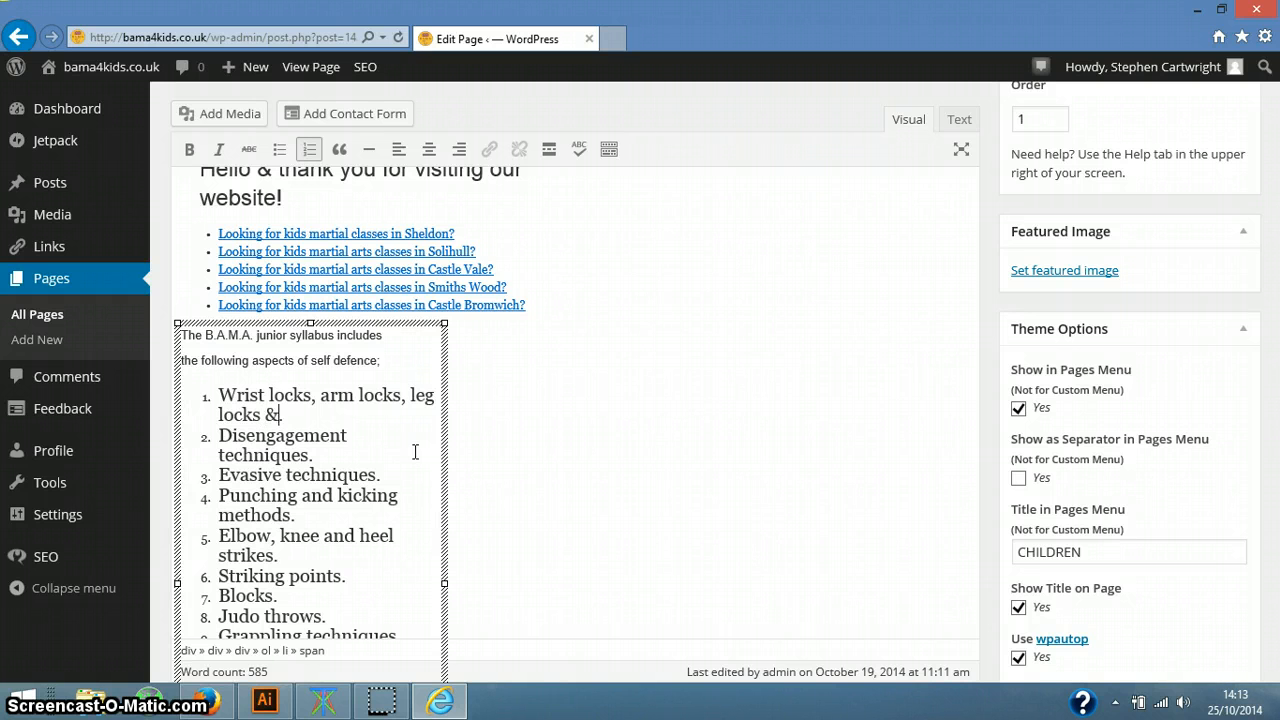
{"action": "key", "text": "BackSpace"}
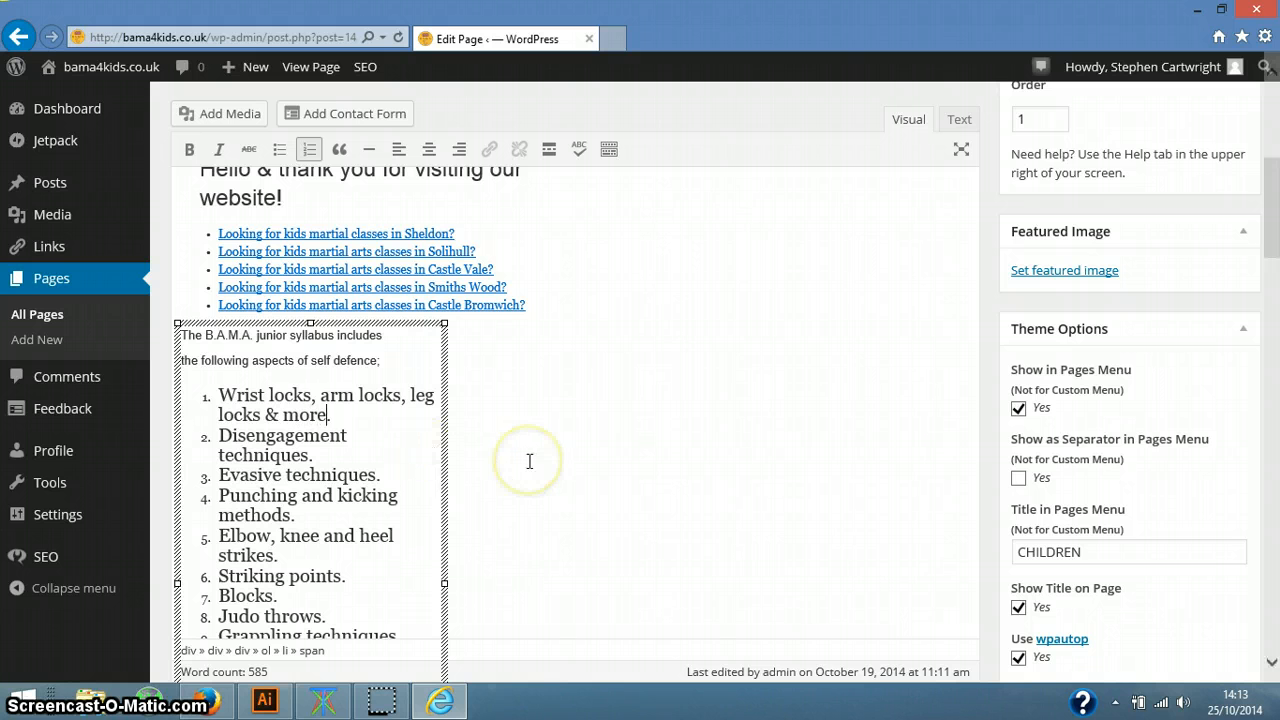
{"action": "type", "text": "."}
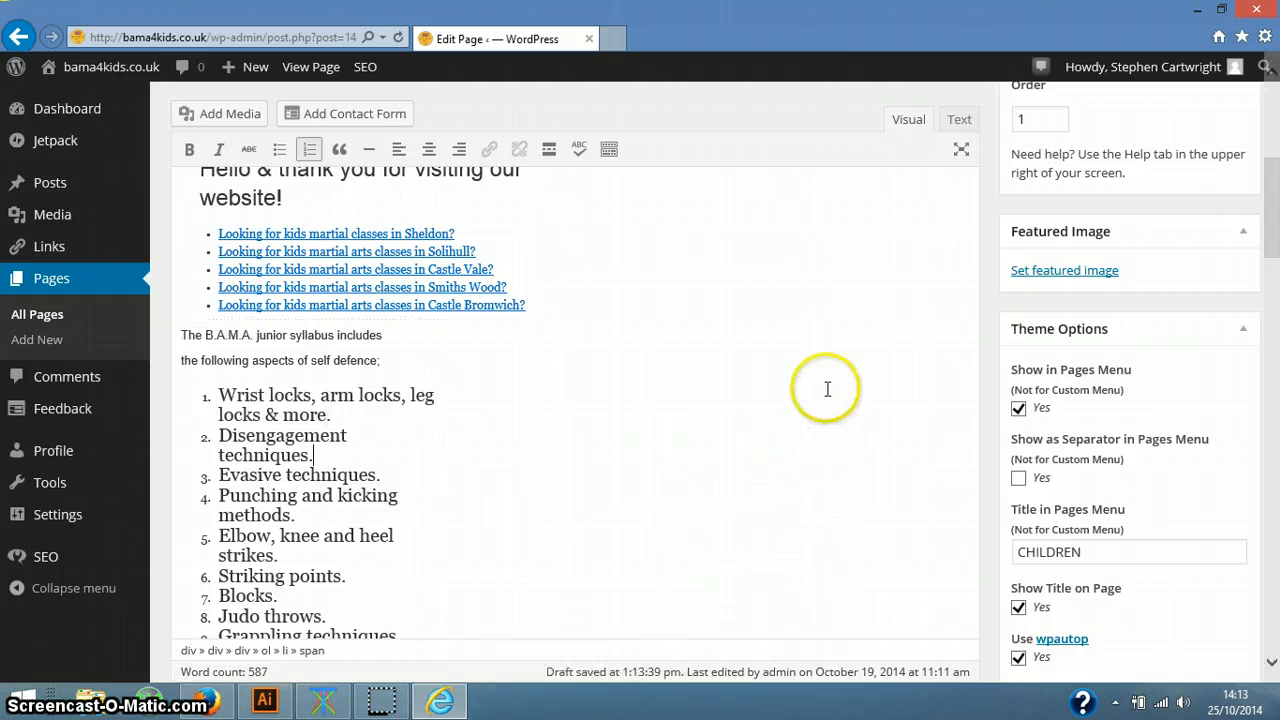
Review the edited page content and publish the changes by updating the page
{"action": "scroll", "coordinate": [830, 395], "scroll_direction": "up", "scroll_amount": 5}
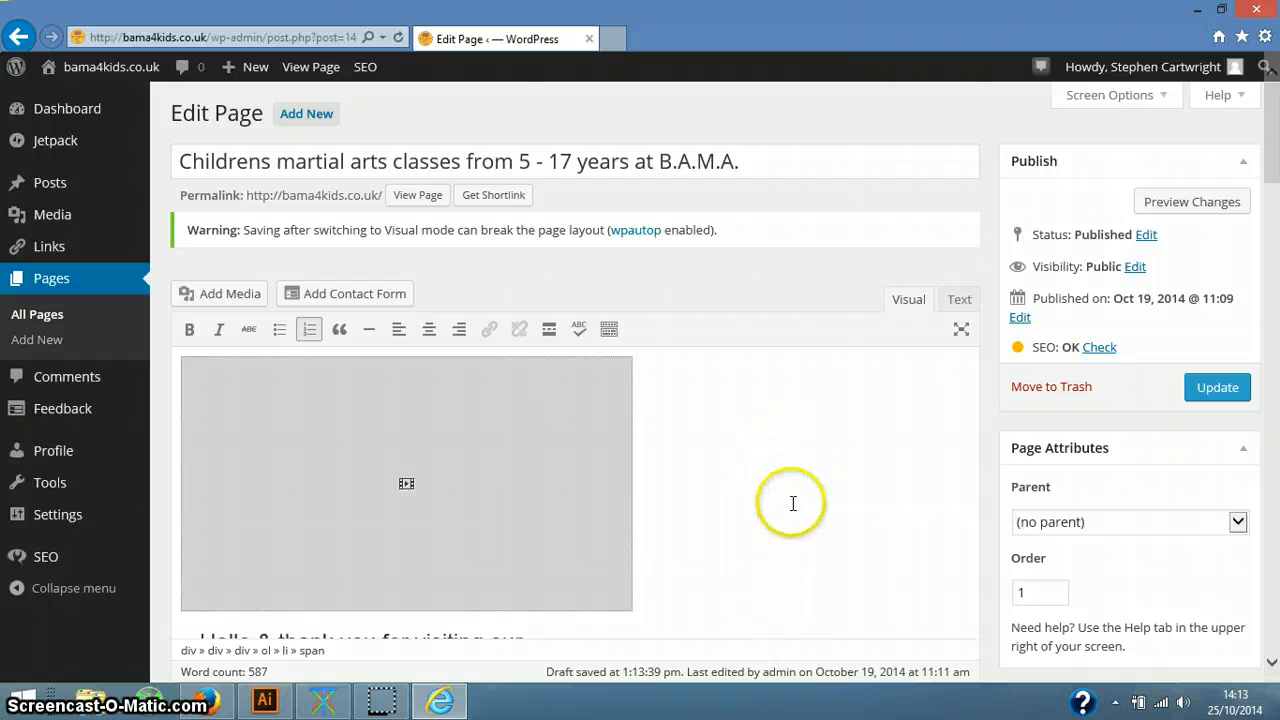
{"action": "scroll", "coordinate": [791, 503], "scroll_direction": "down", "scroll_amount": 1}
{"action": "scroll", "coordinate": [791, 503], "scroll_direction": "down", "scroll_amount": 4}
{"action": "scroll", "coordinate": [791, 506], "scroll_direction": "up", "scroll_amount": 5}
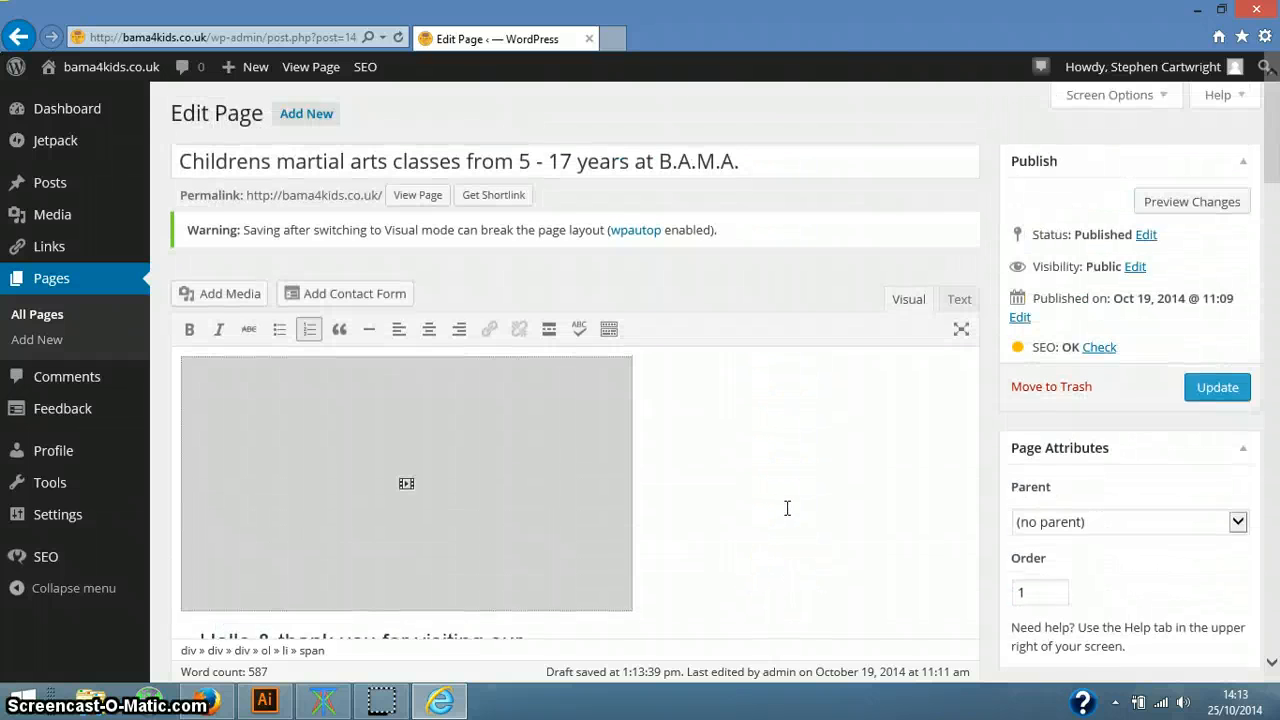
{"action": "left_click", "coordinate": [1215, 390]}
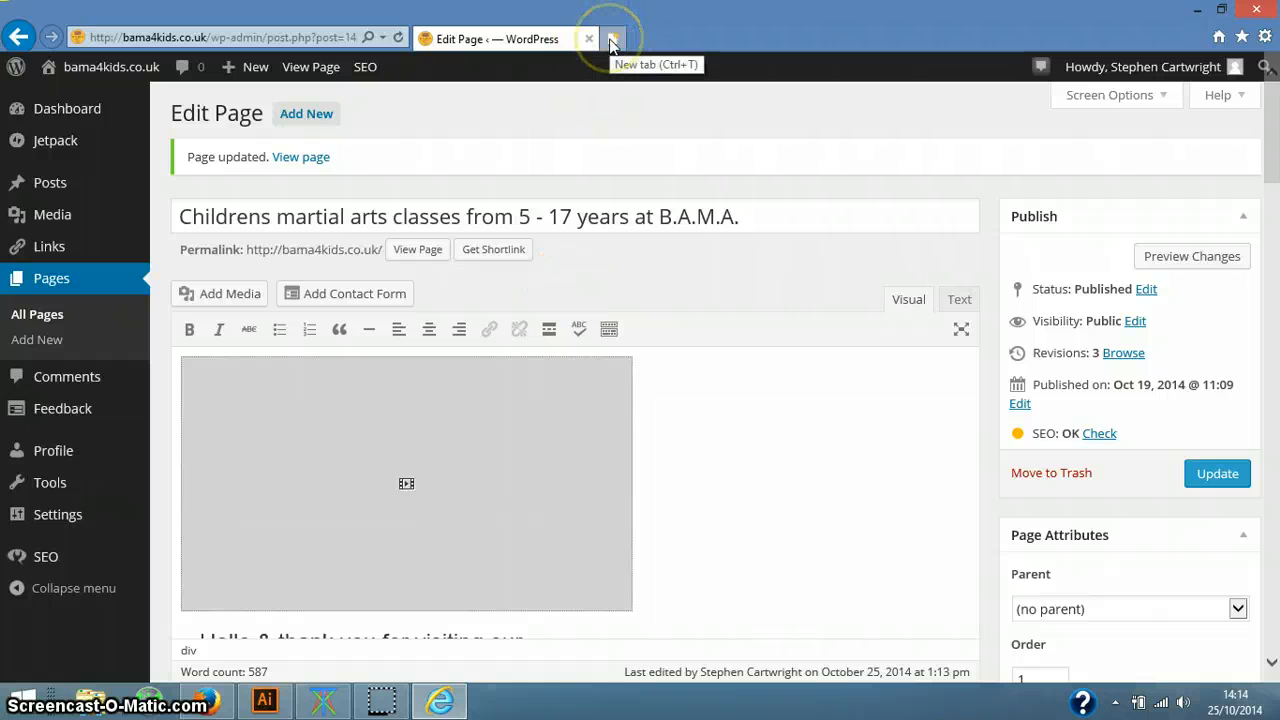
Open bama4kids.co.uk in a new browser tab and check the first junior syllabus item on the live page
{"action": "left_click", "coordinate": [613, 40]}
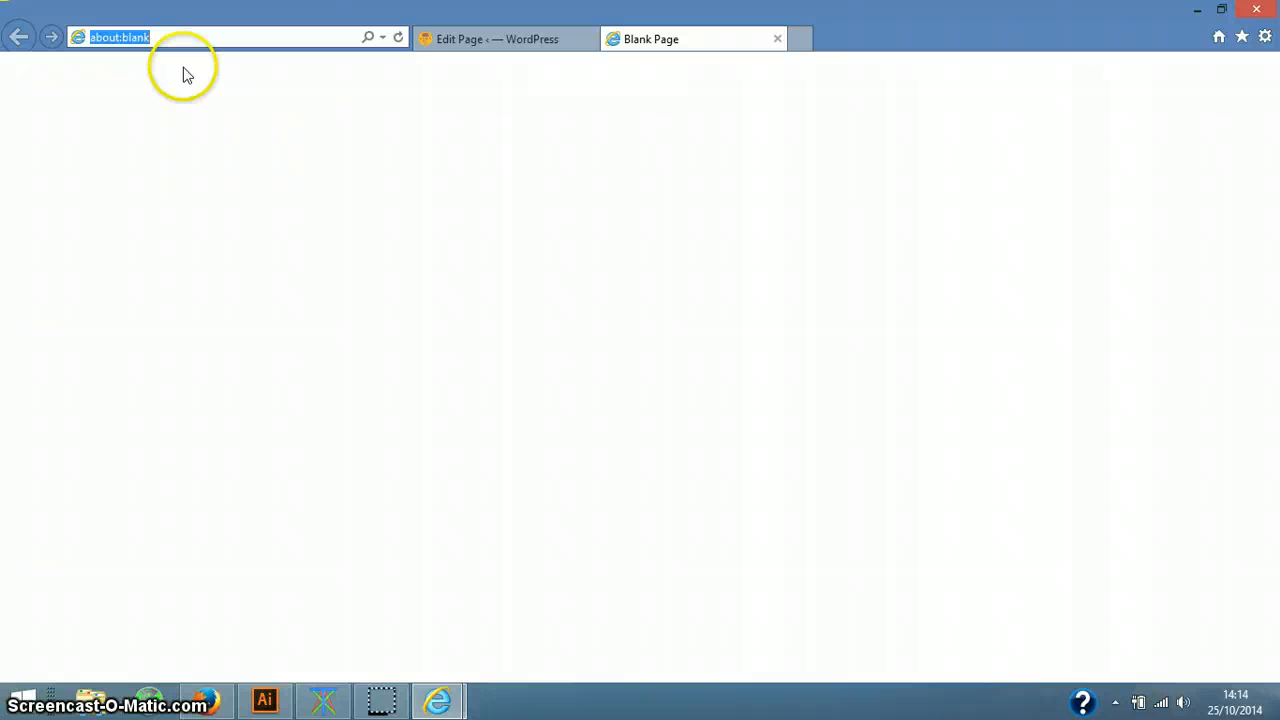
{"action": "type", "text": "bama4kids.co.uk/"}
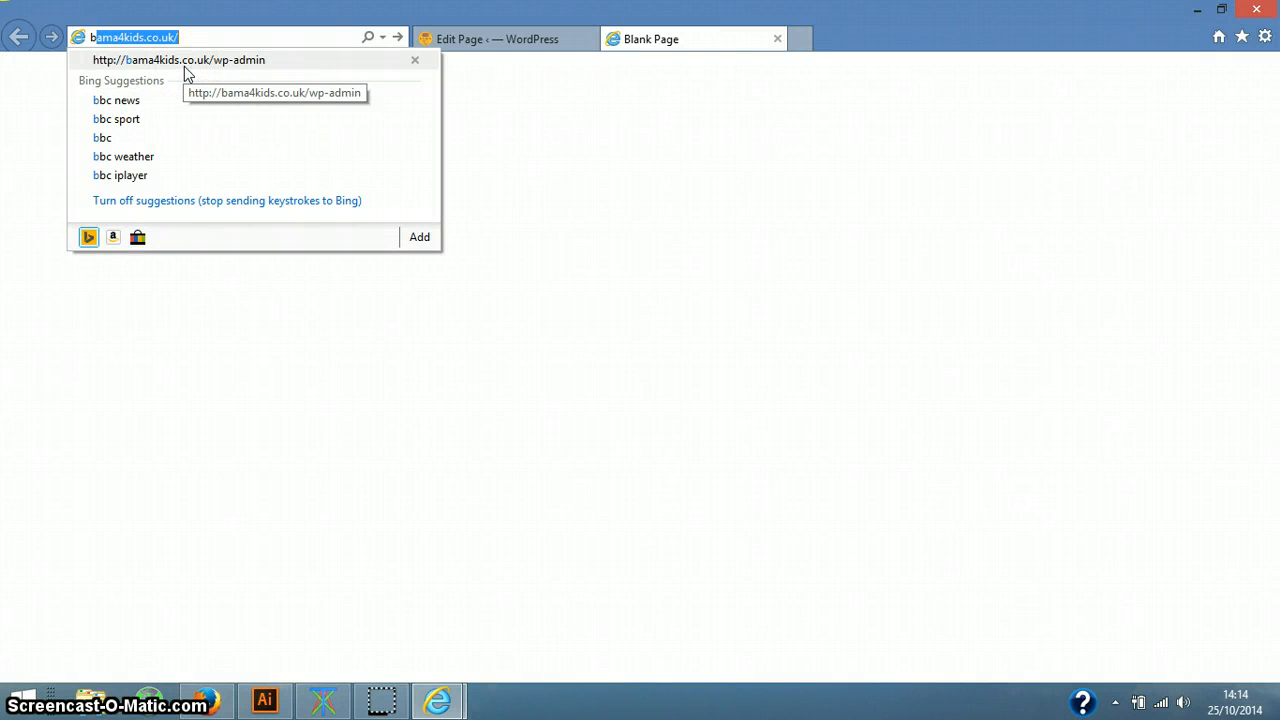
{"action": "key", "text": "Return"}
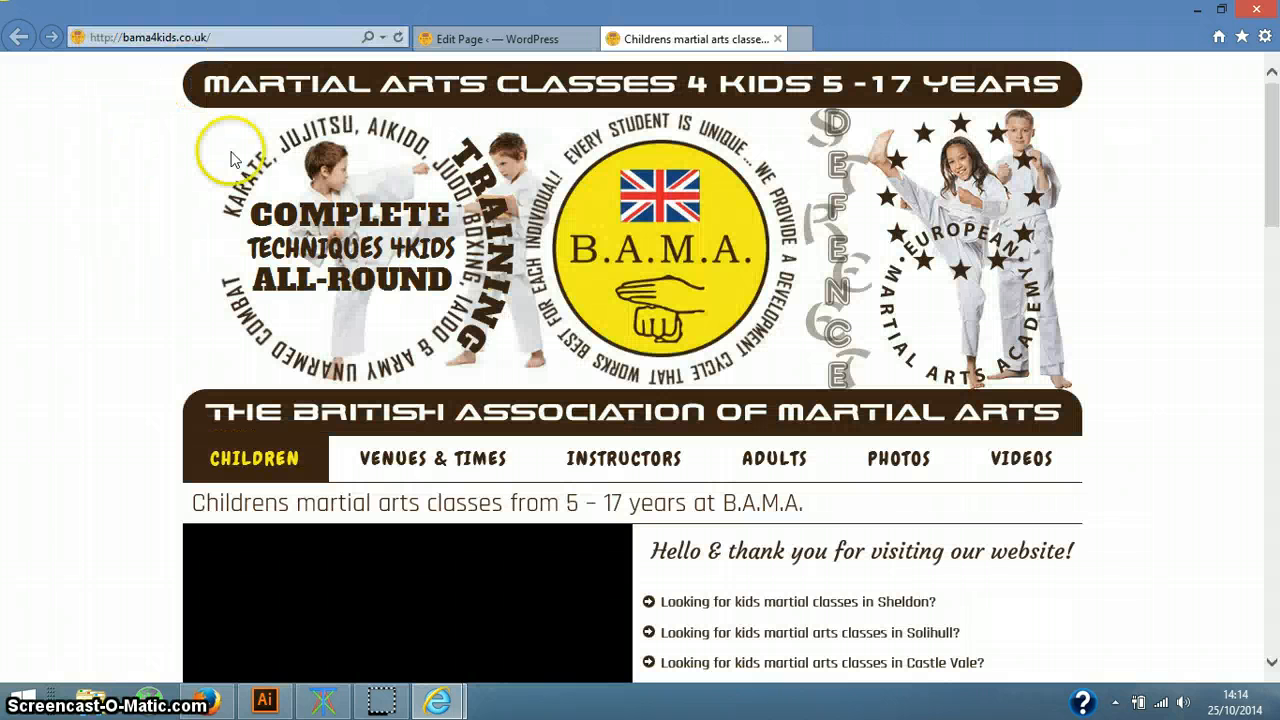
{"action": "scroll", "coordinate": [137, 248], "scroll_direction": "down", "scroll_amount": 1}
{"action": "scroll", "coordinate": [137, 300], "scroll_direction": "down", "scroll_amount": 1}
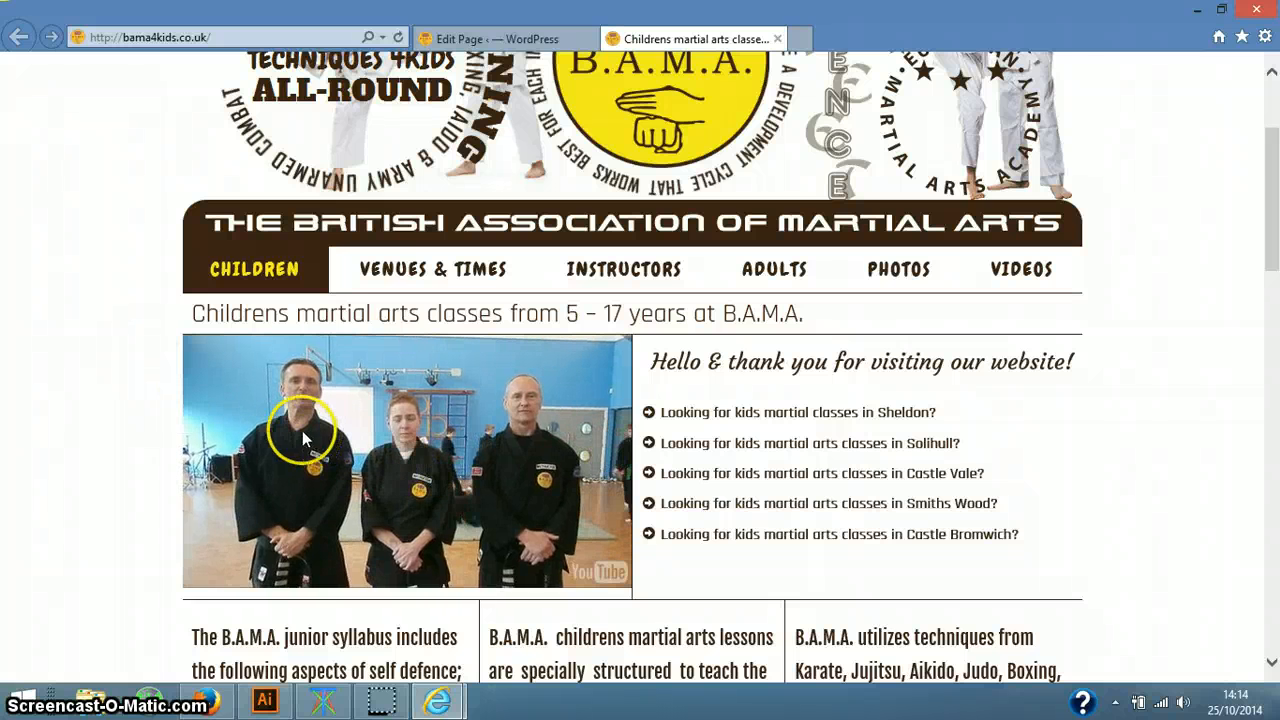
{"action": "scroll", "coordinate": [240, 429], "scroll_direction": "down", "scroll_amount": 1}
{"action": "scroll", "coordinate": [130, 405], "scroll_direction": "down", "scroll_amount": 2}
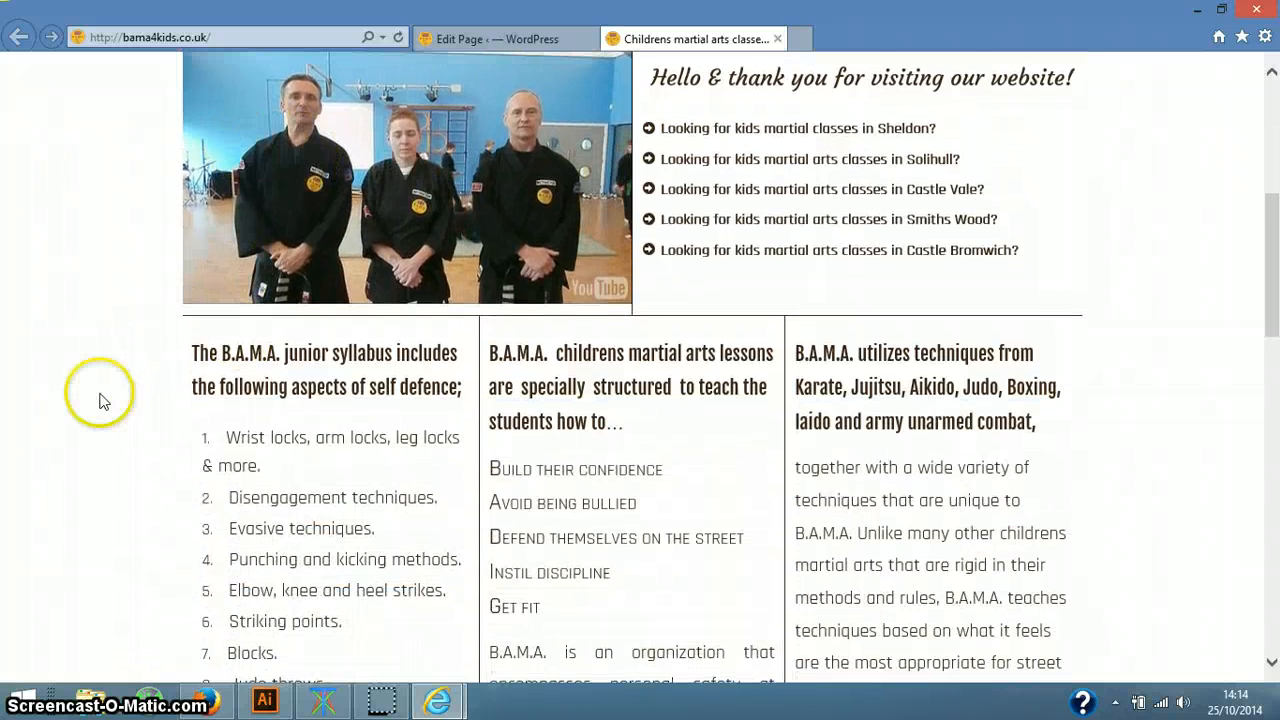
{"action": "scroll", "coordinate": [99, 400], "scroll_direction": "down", "scroll_amount": 2}
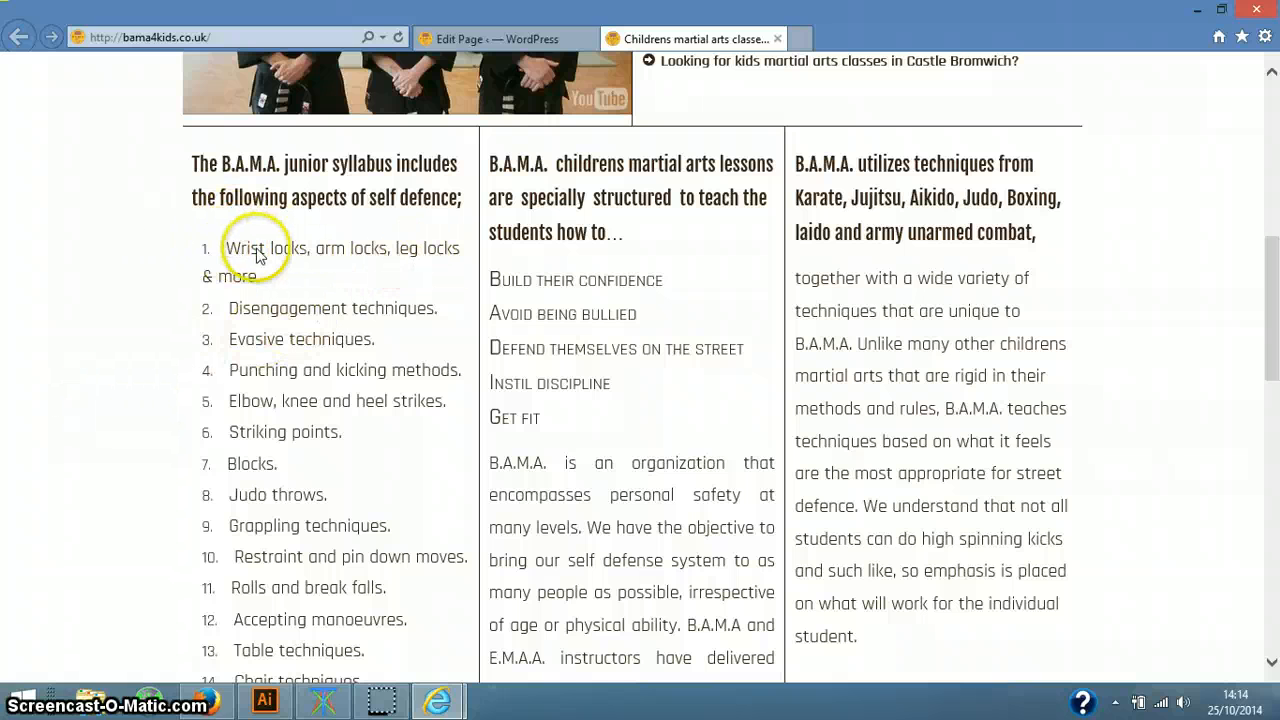
Highlight the added "& more." text in the first junior syllabus item on the live page
{"action": "left_click_drag", "start_coordinate": [204, 278], "coordinate": [259, 279]}
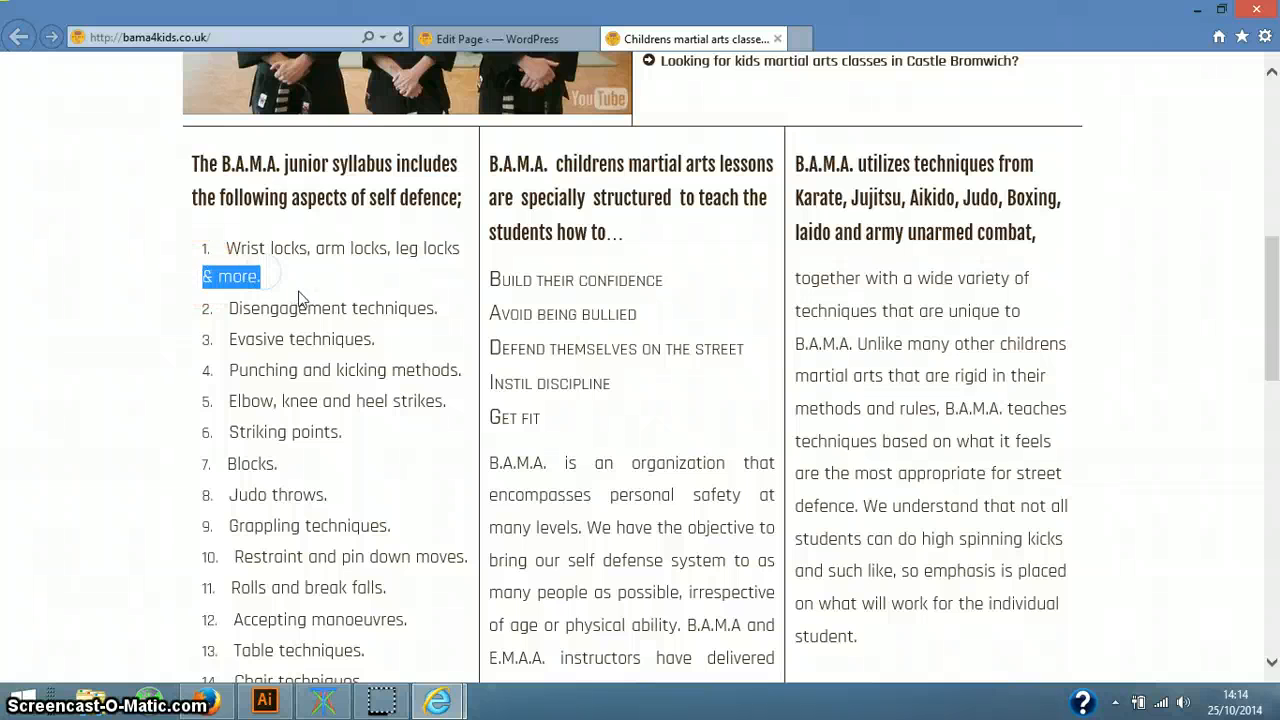
{"action": "scroll", "coordinate": [297, 350], "scroll_direction": "up", "scroll_amount": 2}
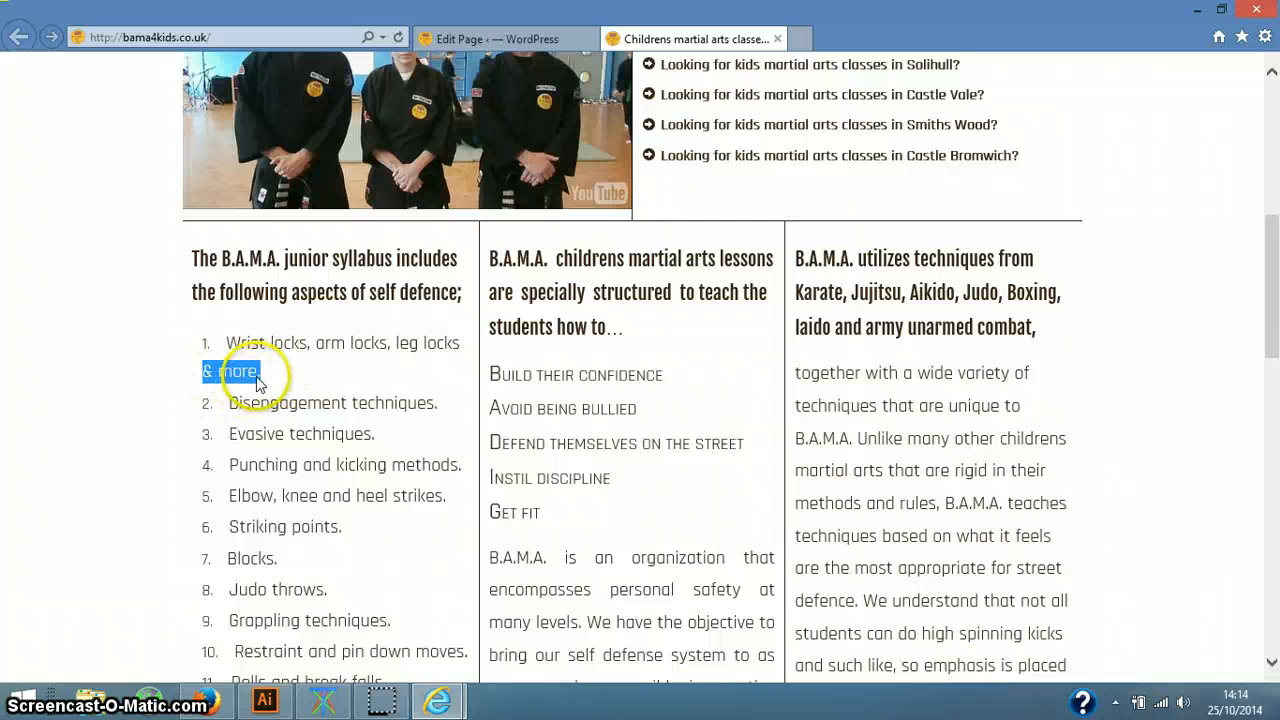
{"action": "left_click_drag", "start_coordinate": [224, 373], "coordinate": [205, 371]}
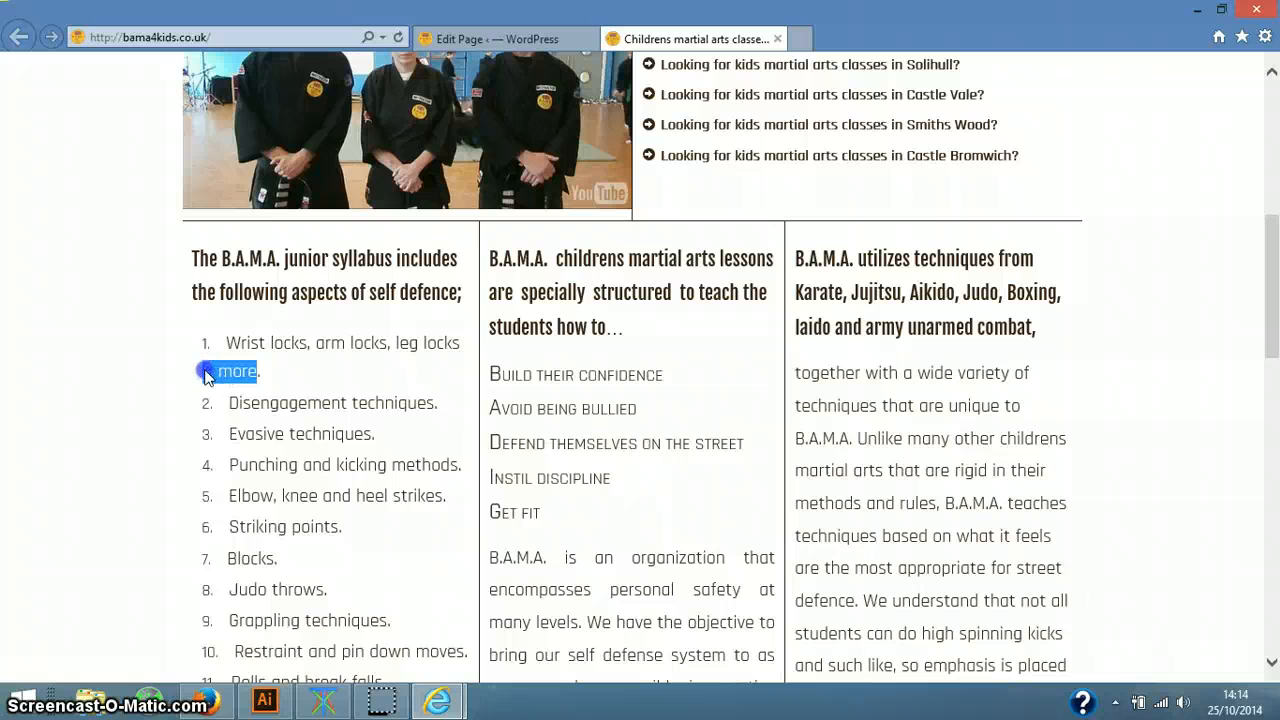
Return to the page editor, shorten the first junior syllabus item to "Wrist locks, arm locks, leg locks." and update the page
{"action": "left_click", "coordinate": [497, 40]}
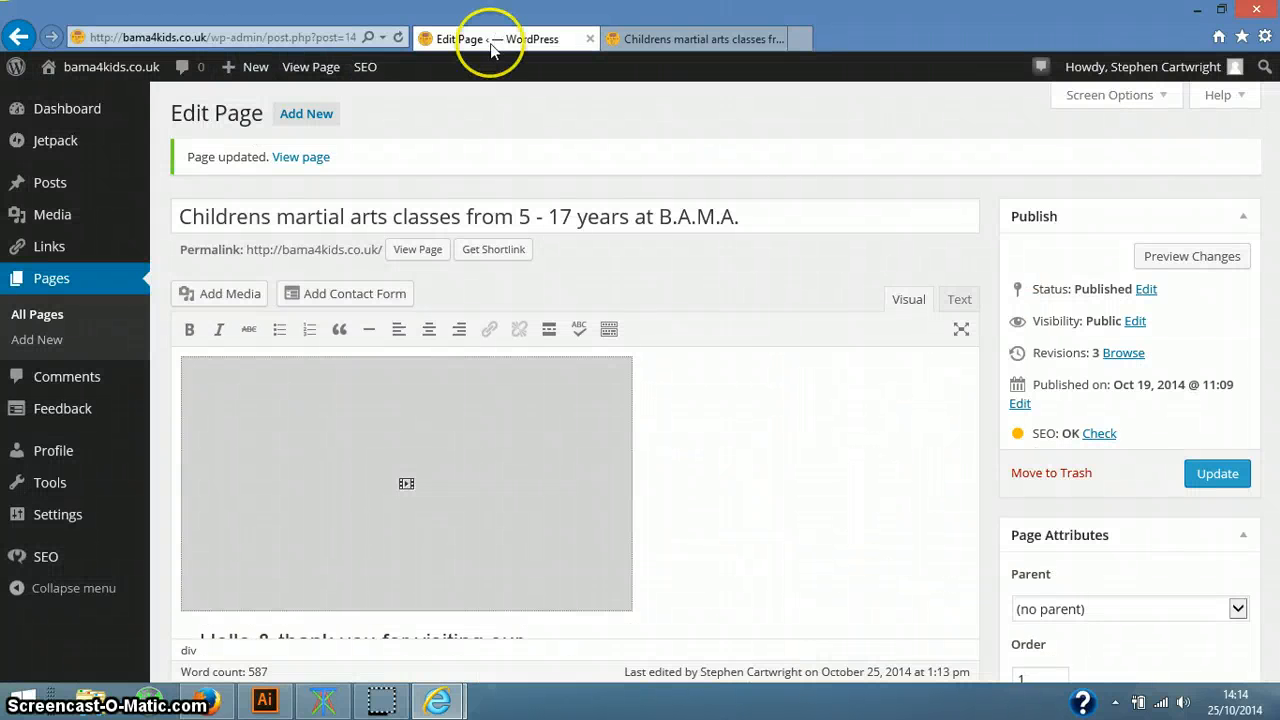
{"action": "scroll", "coordinate": [703, 463], "scroll_direction": "down", "scroll_amount": 5}
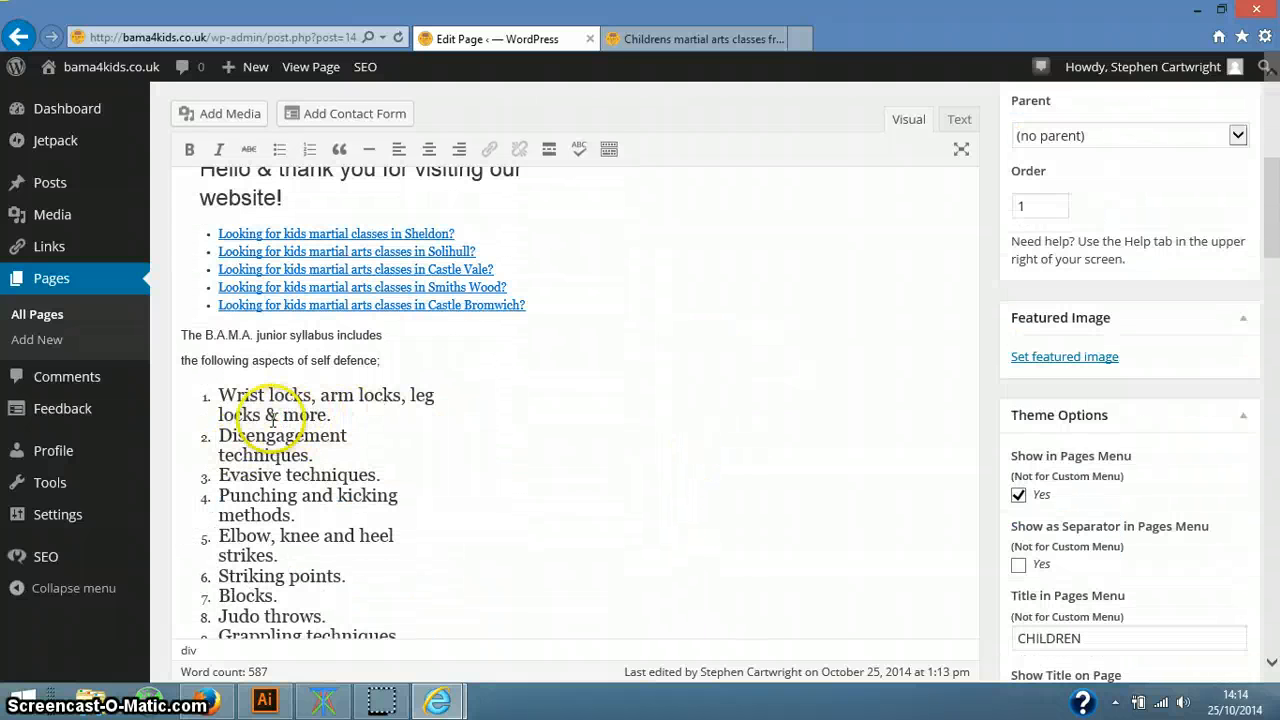
{"action": "left_click", "coordinate": [262, 414]}
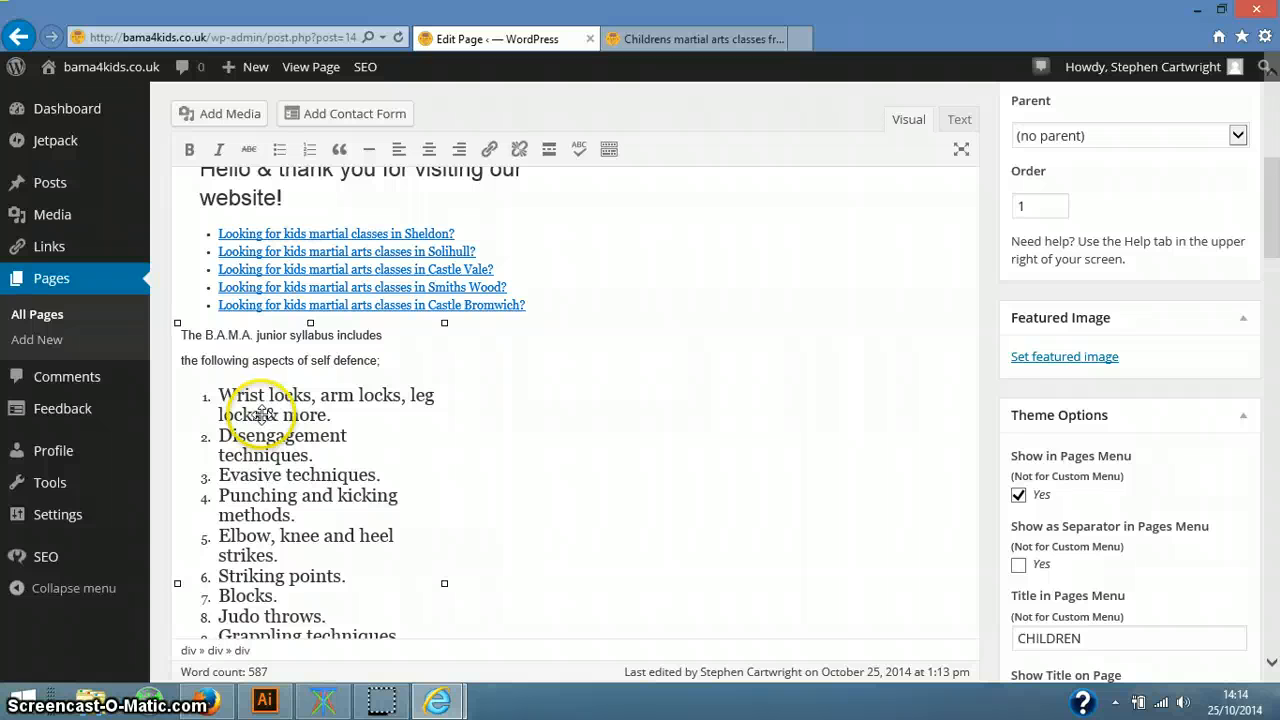
{"action": "left_click", "coordinate": [262, 414]}
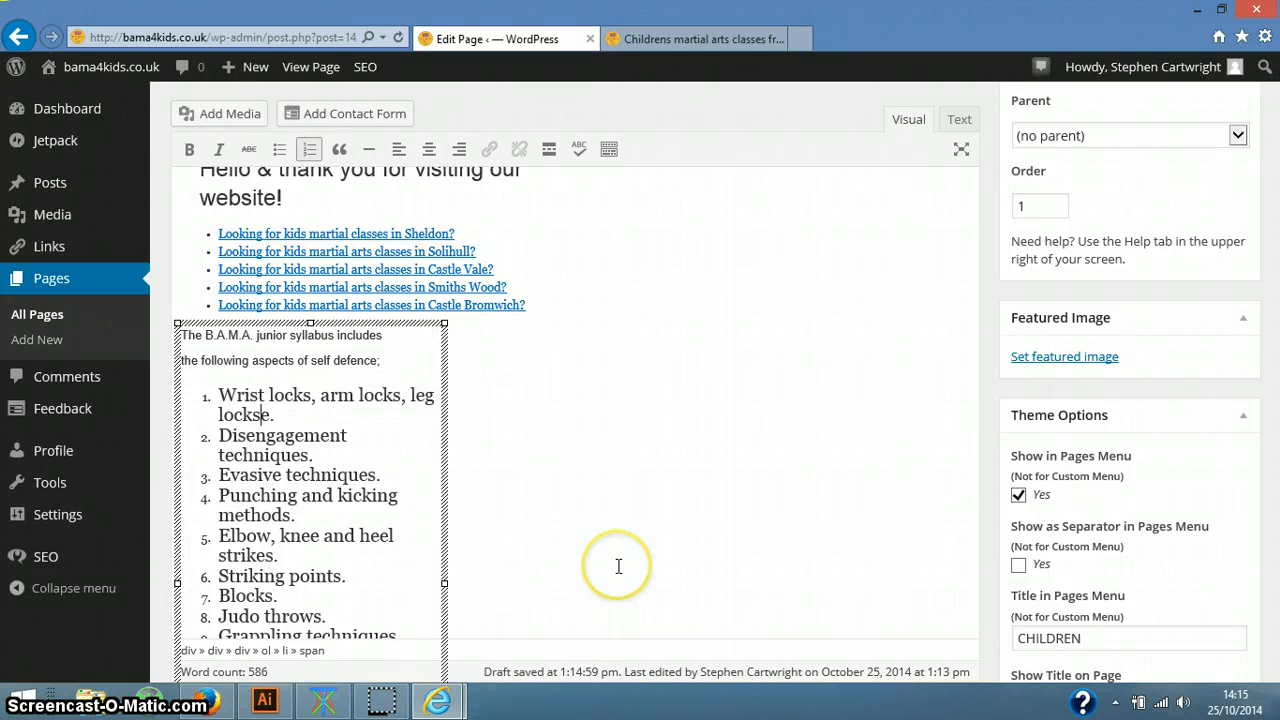
{"action": "left_click", "coordinate": [546, 445]}
{"action": "scroll", "coordinate": [803, 566], "scroll_direction": "up", "scroll_amount": 5}
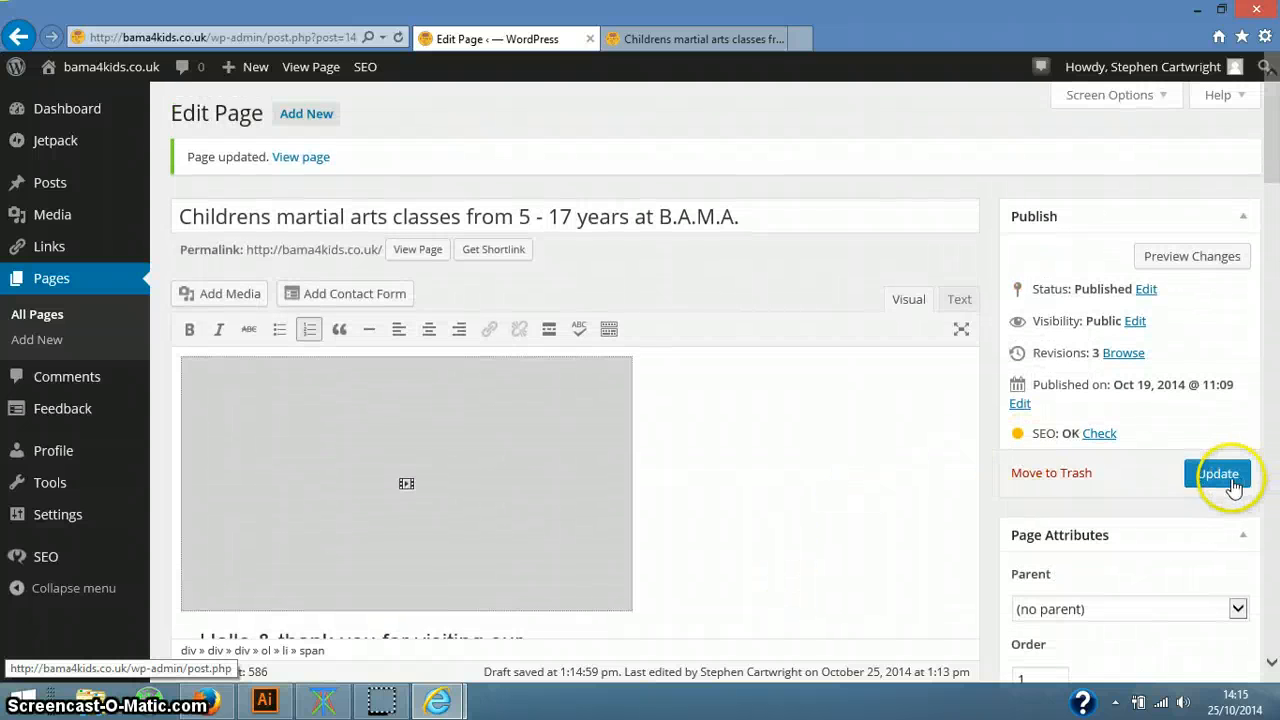
{"action": "left_click", "coordinate": [1218, 476]}
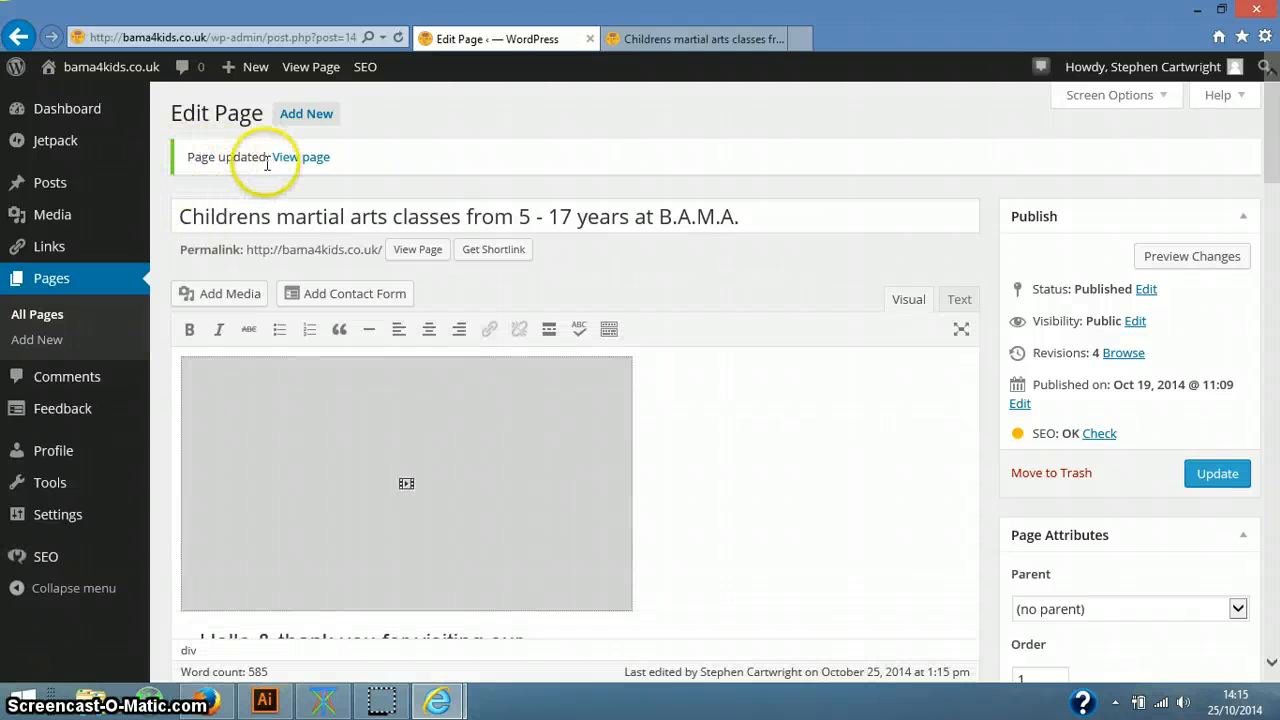
Reload the live site's Children page and check the wording of the first junior syllabus item
{"action": "left_click", "coordinate": [685, 42]}
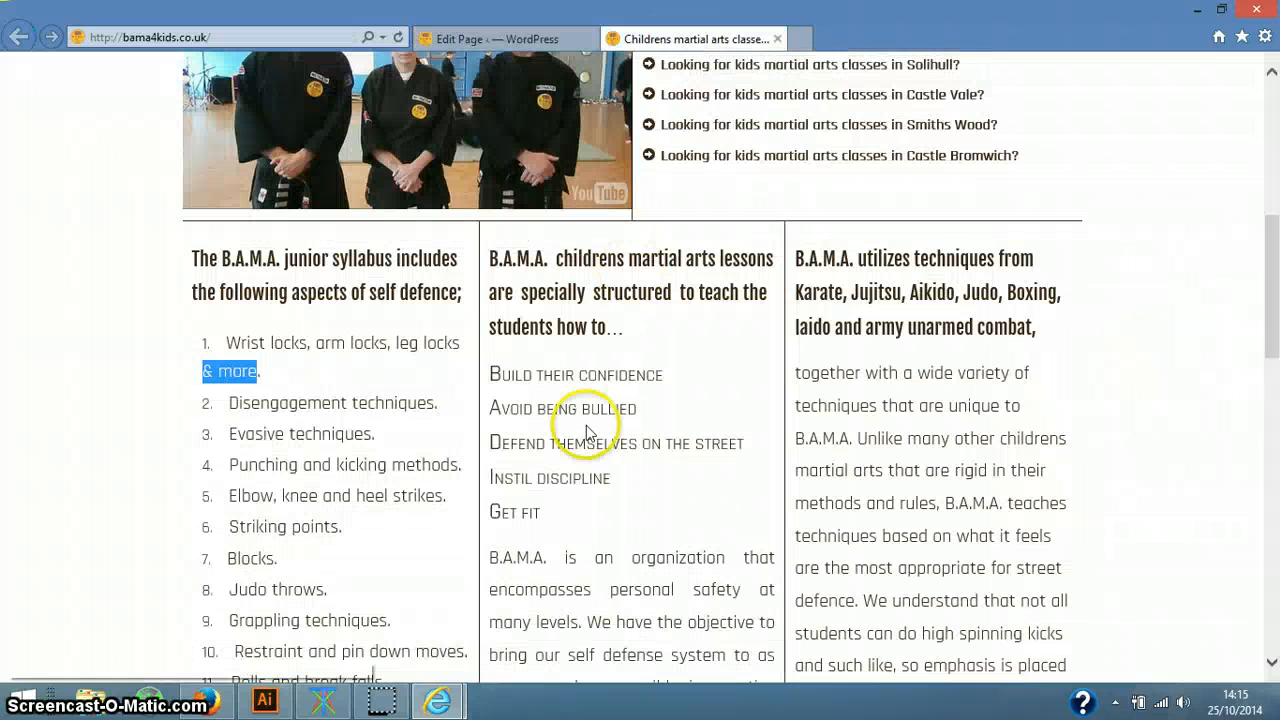
{"action": "scroll", "coordinate": [543, 523], "scroll_direction": "up", "scroll_amount": 5}
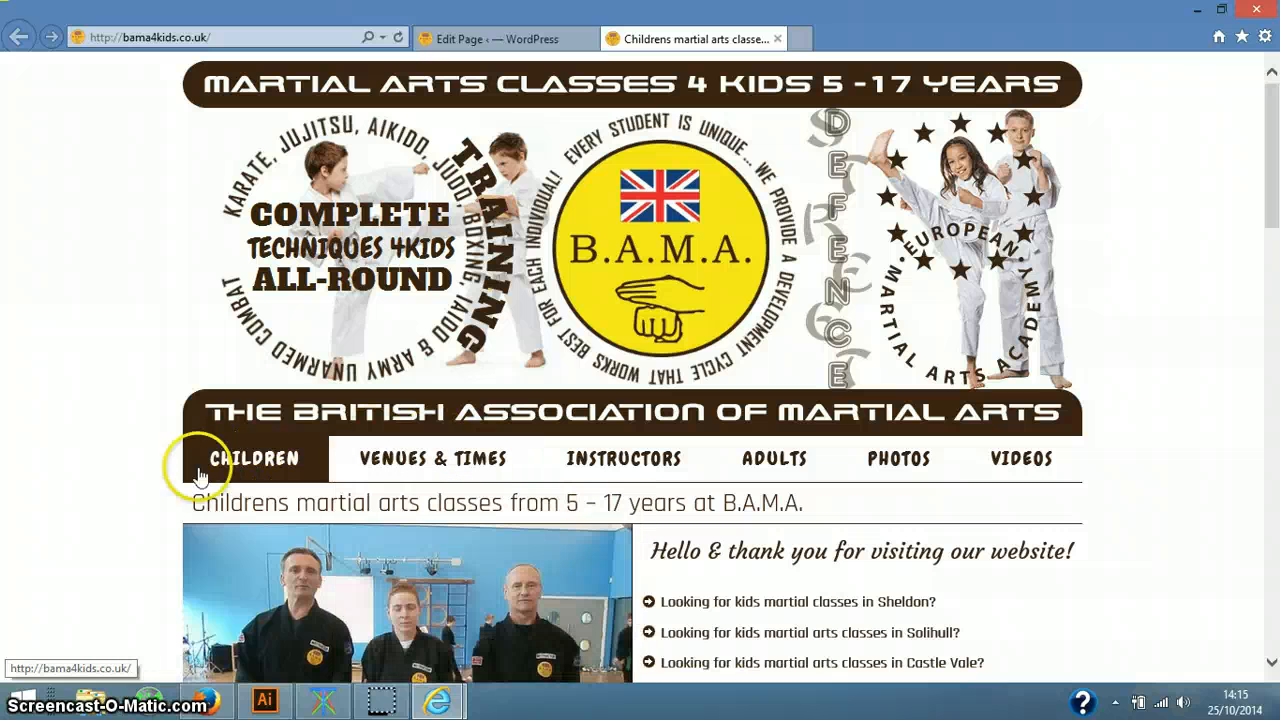
{"action": "left_click", "coordinate": [218, 464]}
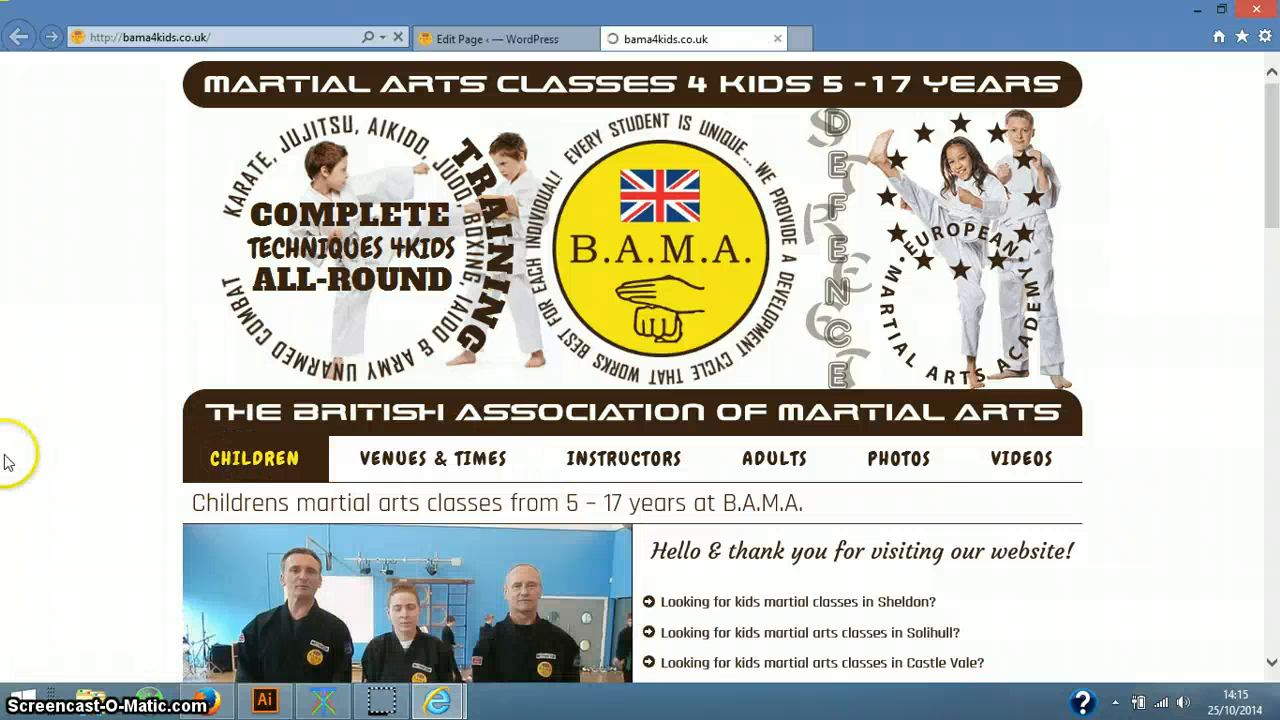
{"action": "scroll", "coordinate": [12, 458], "scroll_direction": "down", "scroll_amount": 5}
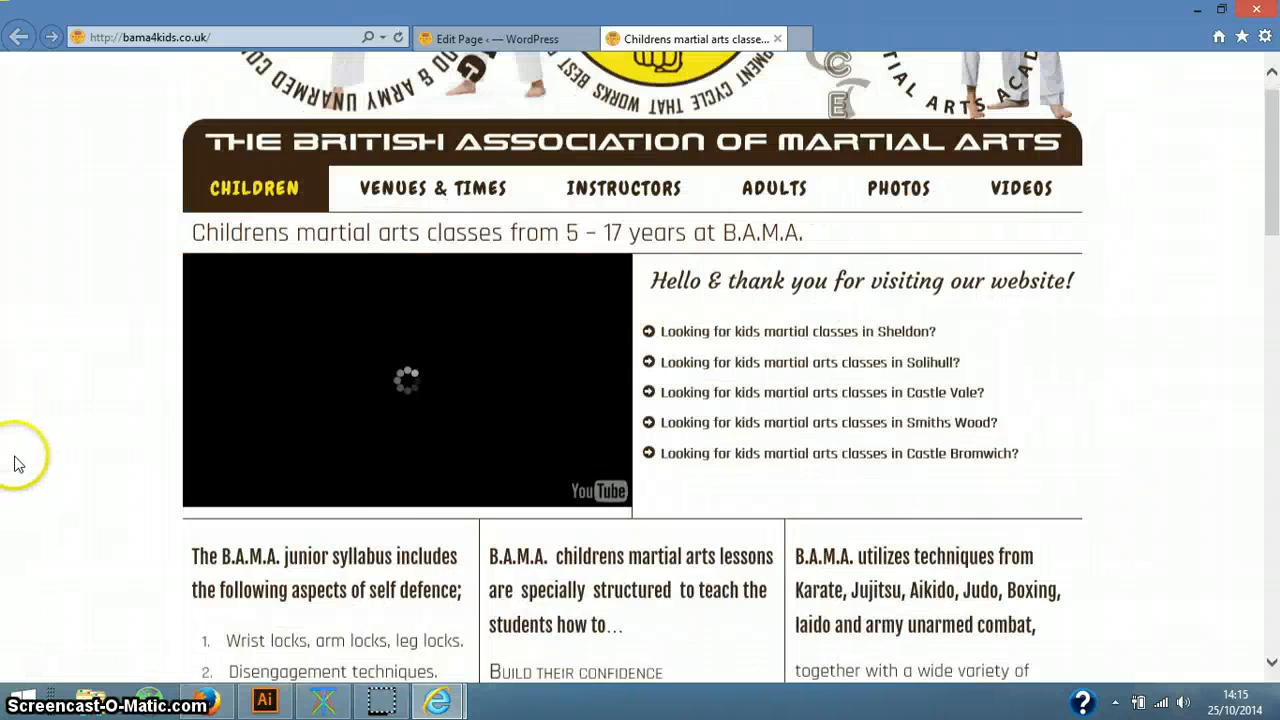
{"action": "scroll", "coordinate": [33, 424], "scroll_direction": "up", "scroll_amount": 2}
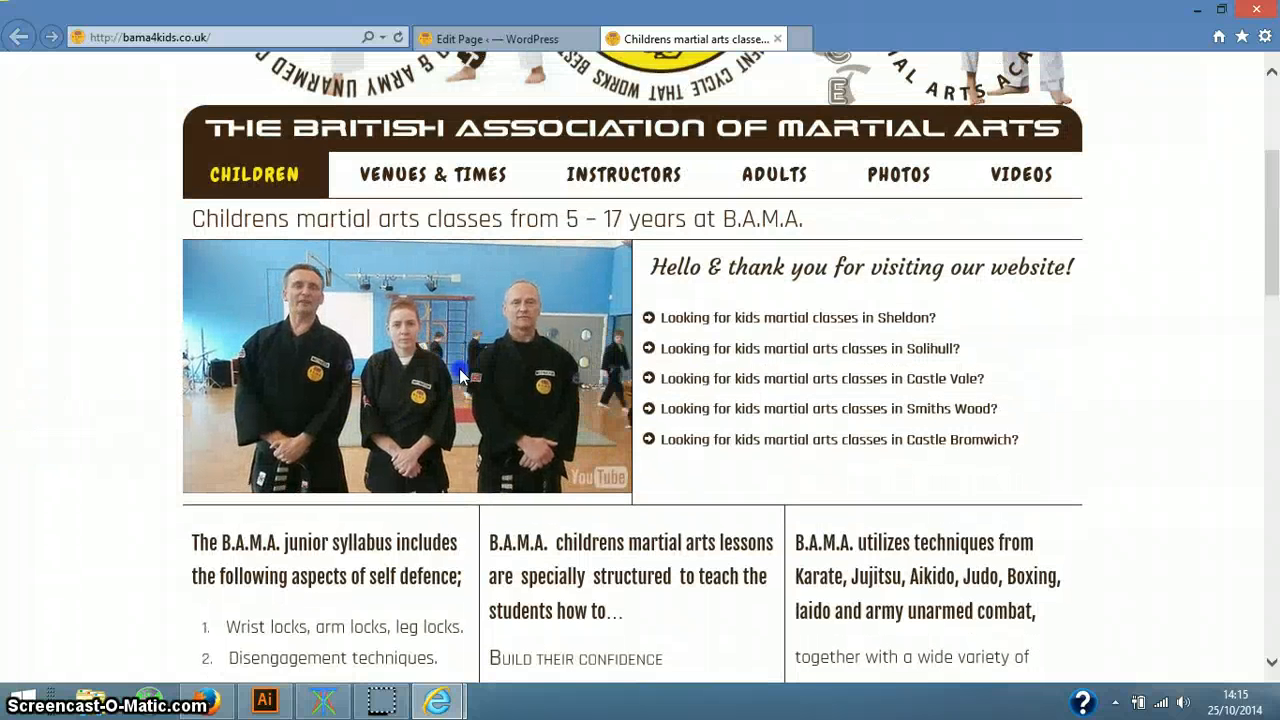
{"action": "scroll", "coordinate": [114, 420], "scroll_direction": "down", "scroll_amount": 2}
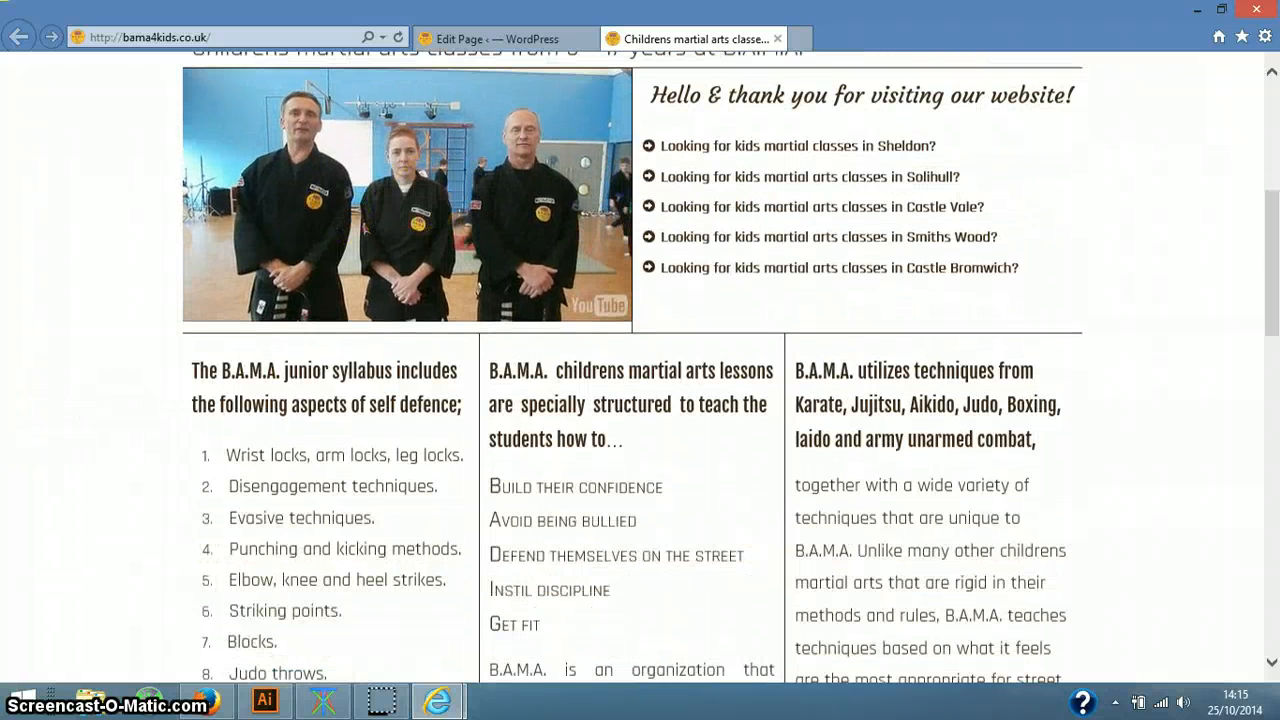
{"action": "left_click_drag", "start_coordinate": [222, 436], "coordinate": [353, 451]}
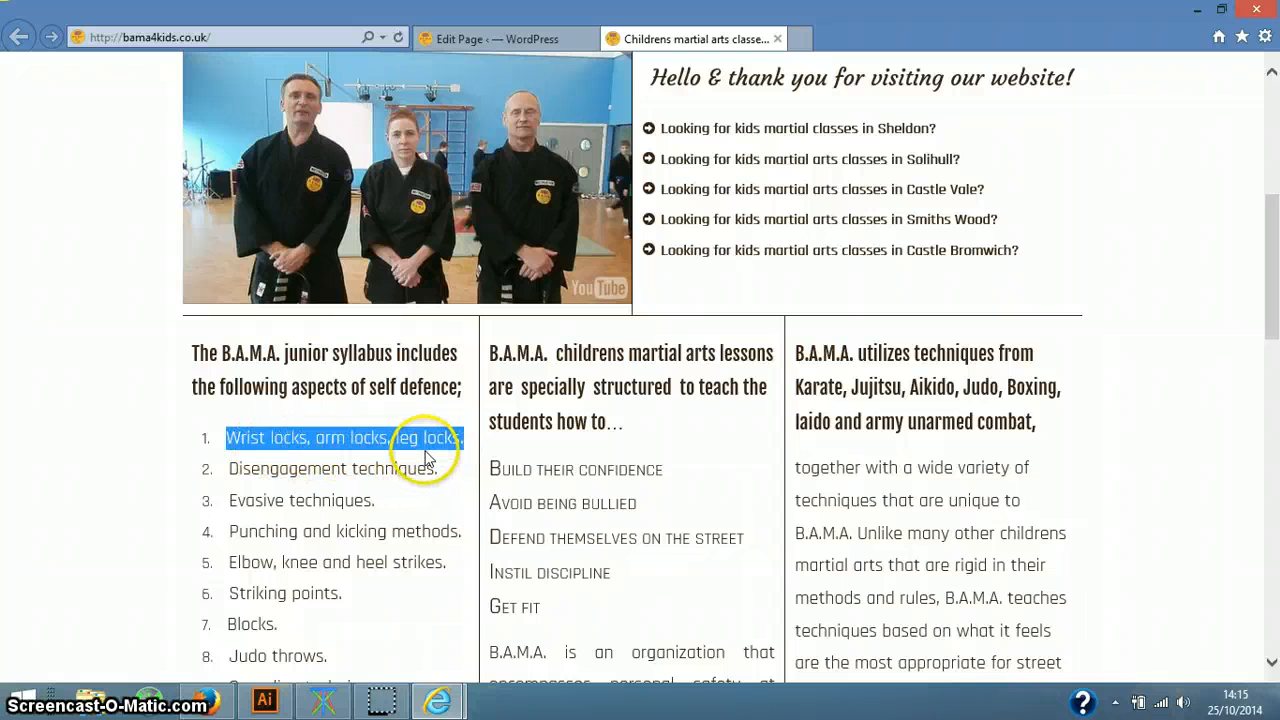
{"action": "left_click", "coordinate": [433, 462]}
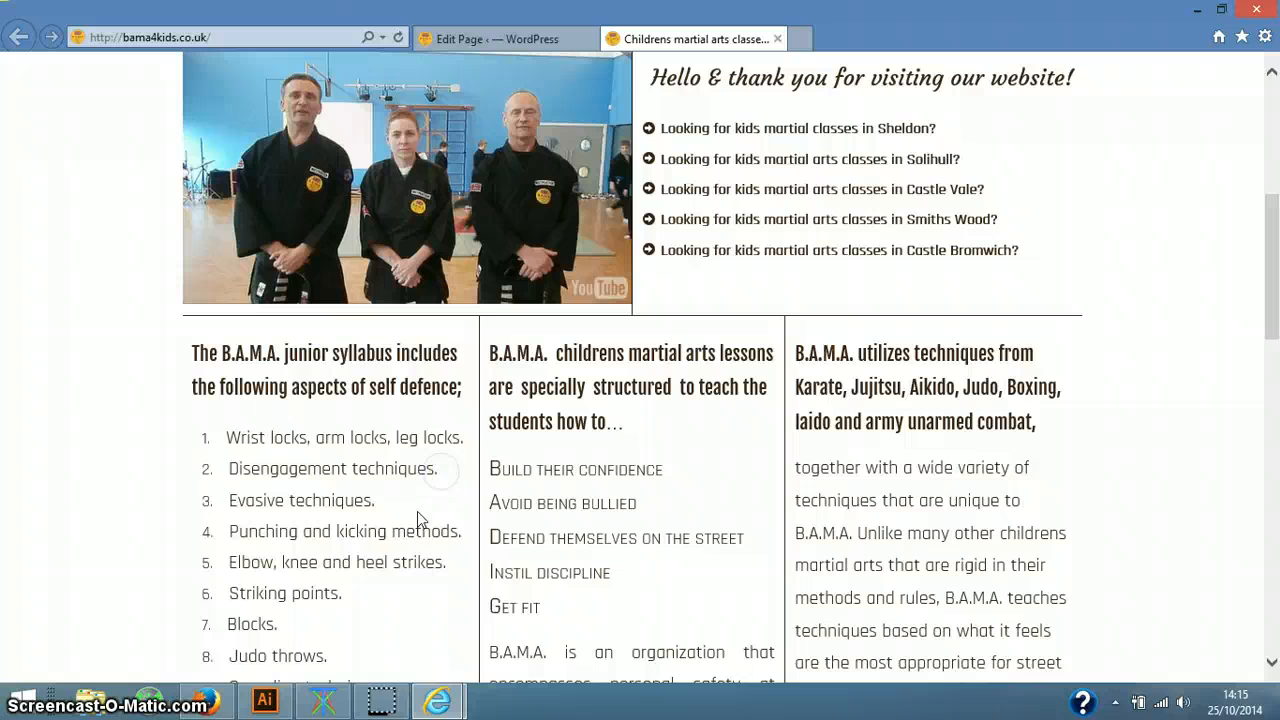
Log out of the WordPress admin account and close the browser tab that was used for editing
{"action": "left_click", "coordinate": [467, 39]}
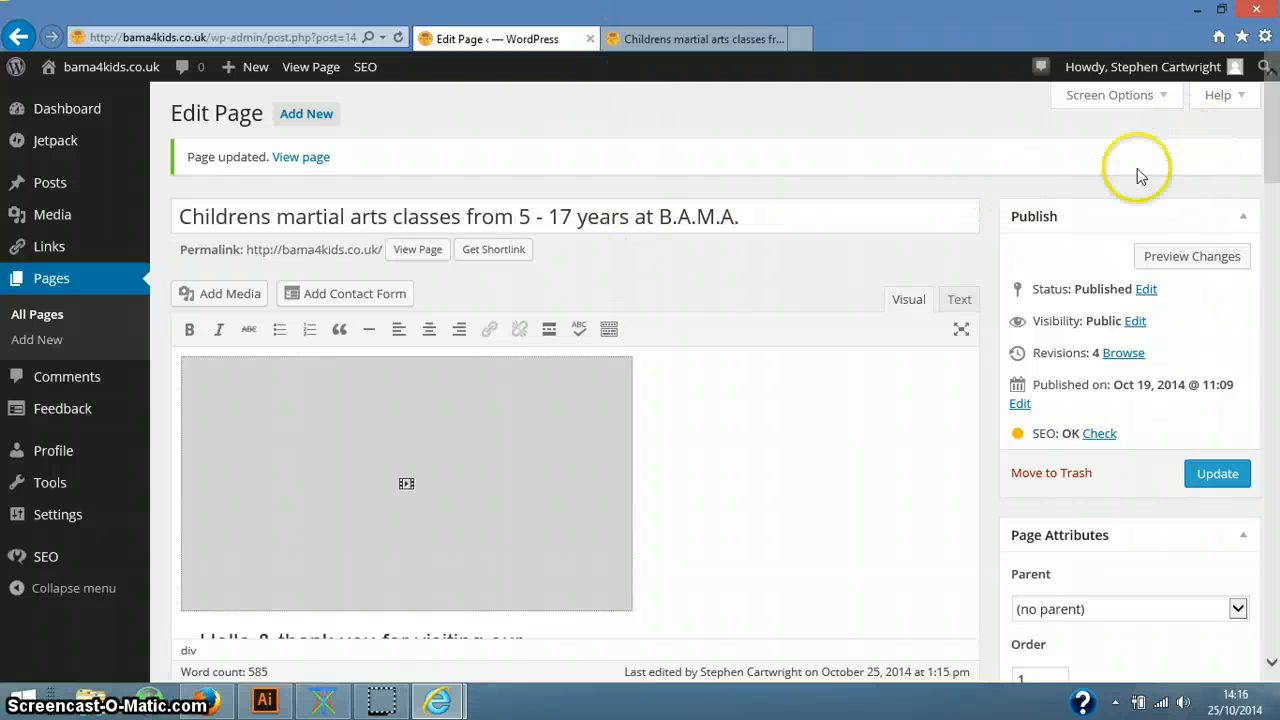
{"action": "mouse_move", "coordinate": [1210, 70]}
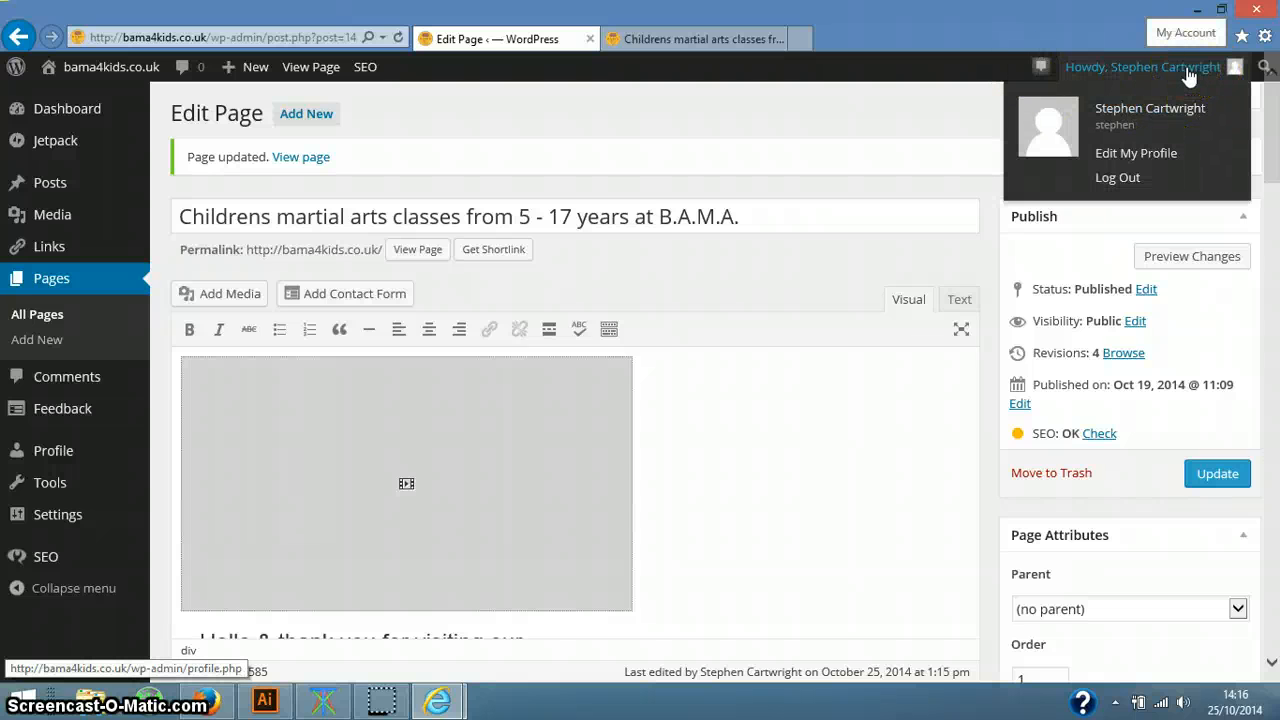
{"action": "left_click", "coordinate": [1131, 186]}
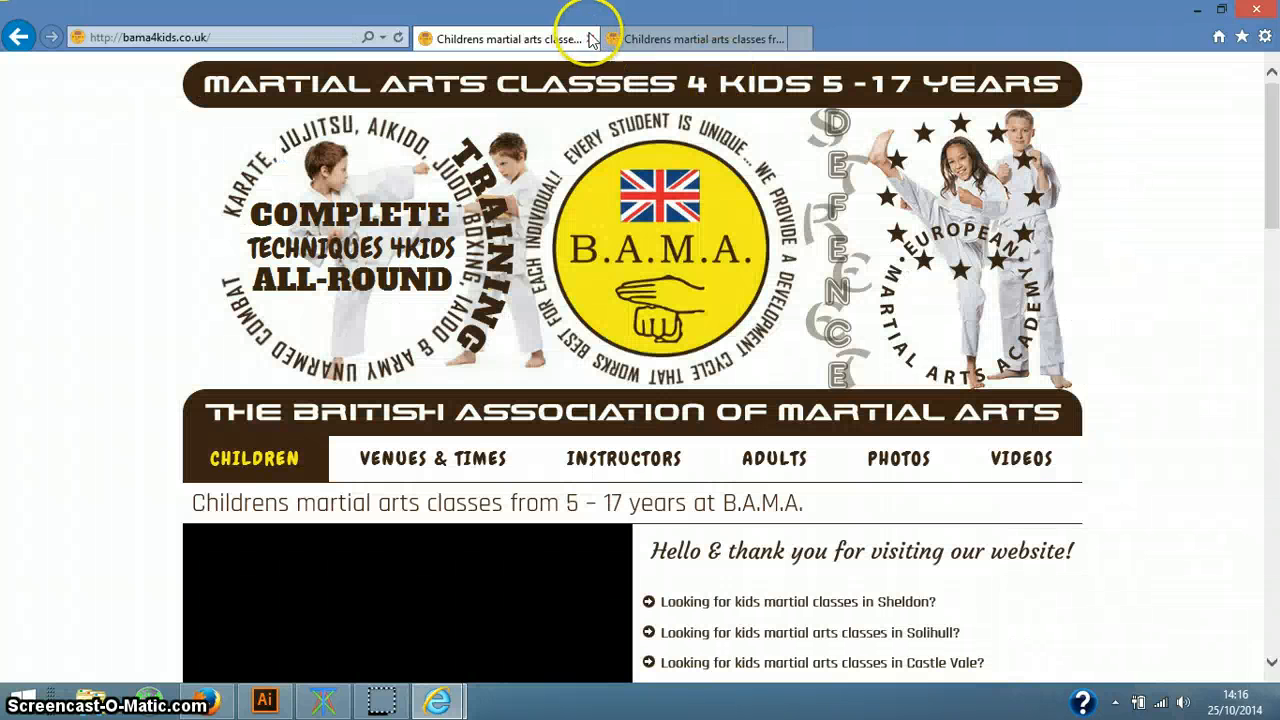
{"action": "left_click", "coordinate": [590, 39]}
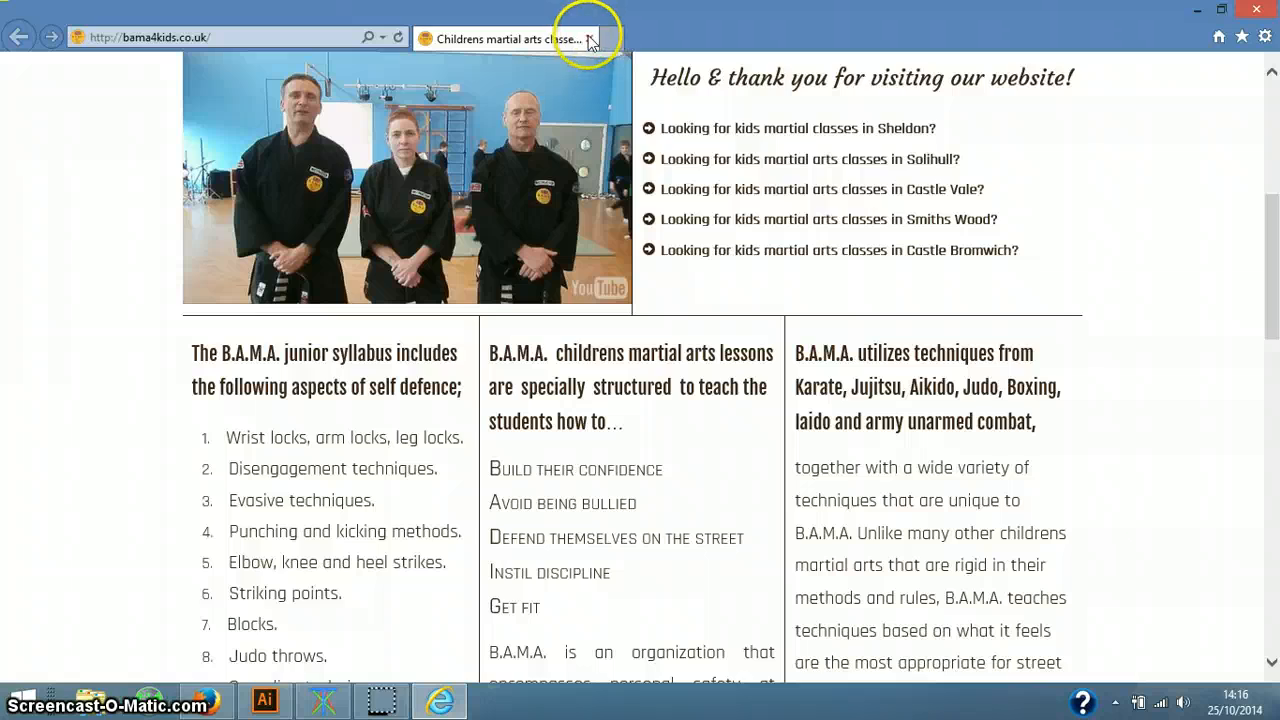